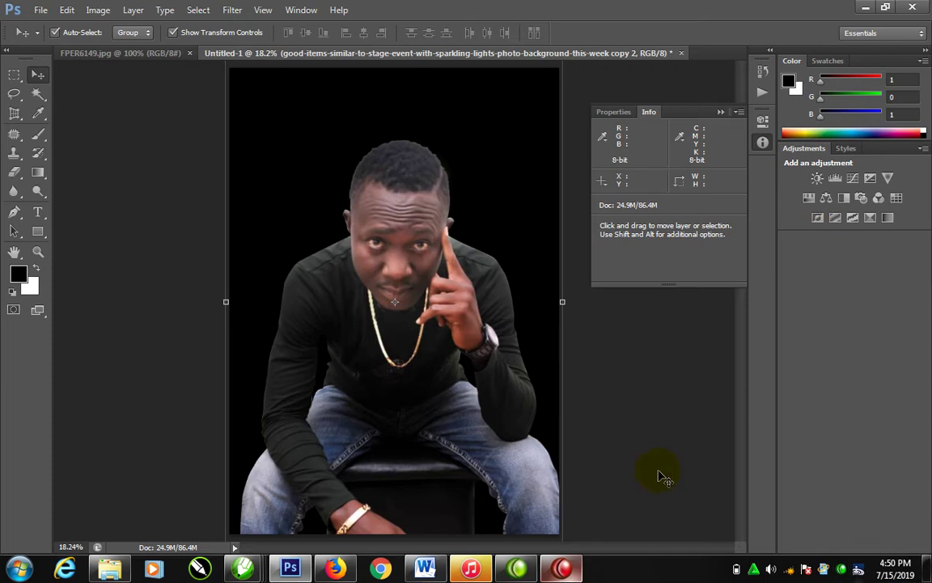
- Show the History and Actions panels, enlarging the Actions panel to list more actions
{"action": "left_click", "coordinate": [301, 10]}
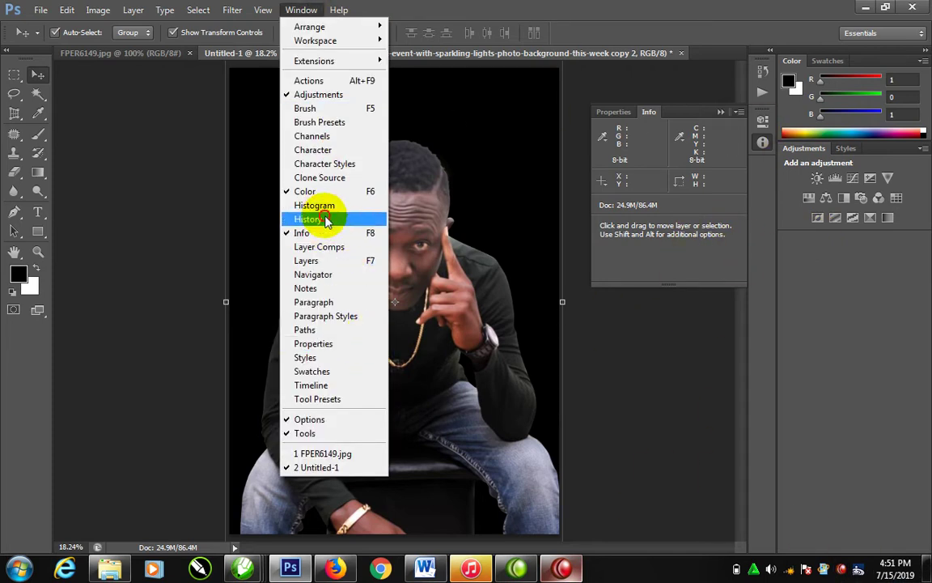
{"action": "left_click", "coordinate": [328, 219]}
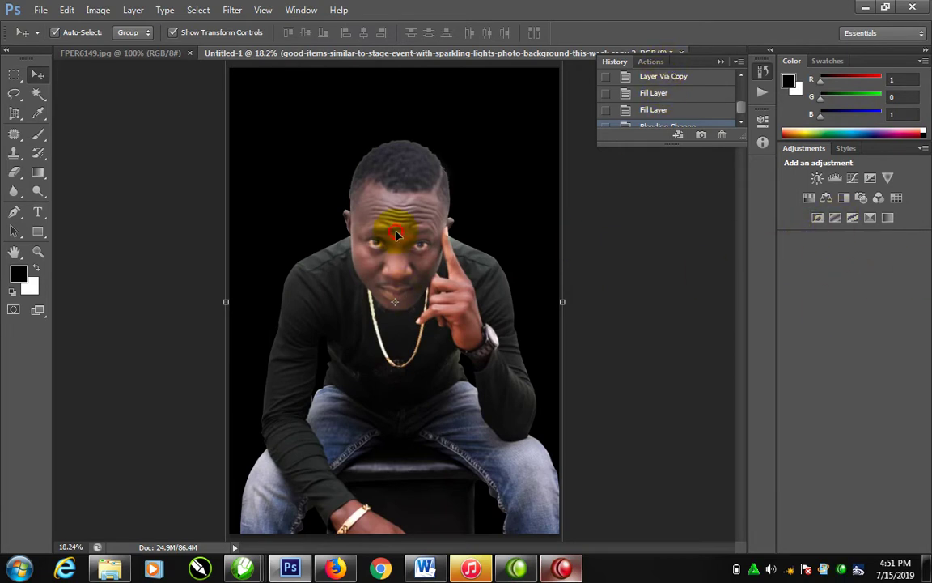
{"action": "left_click", "coordinate": [381, 154]}
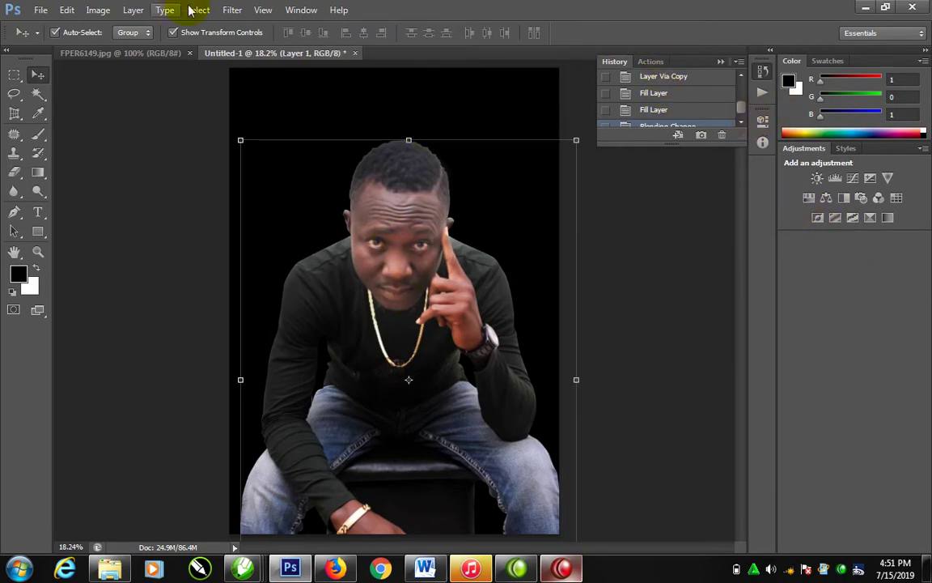
{"action": "left_click", "coordinate": [301, 10]}
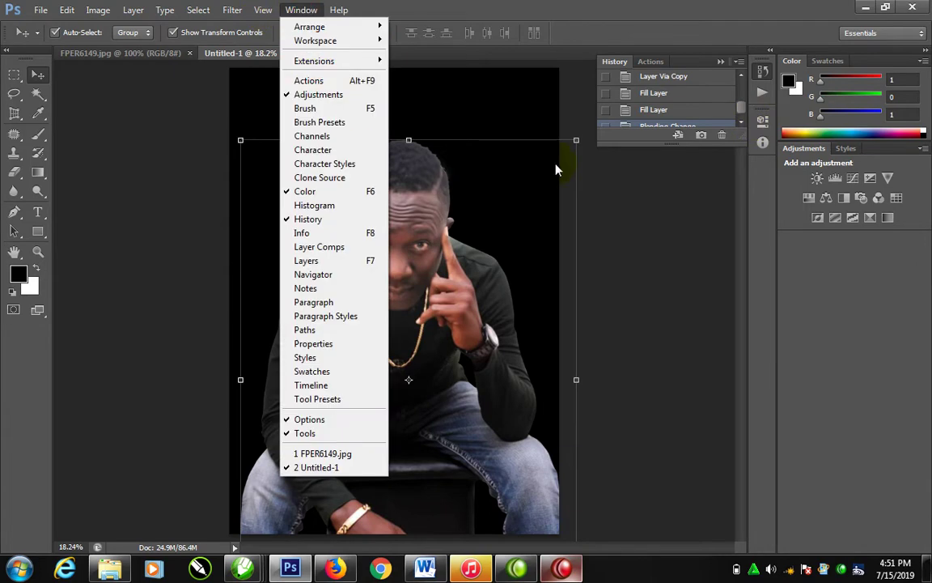
{"action": "left_click", "coordinate": [296, 82]}
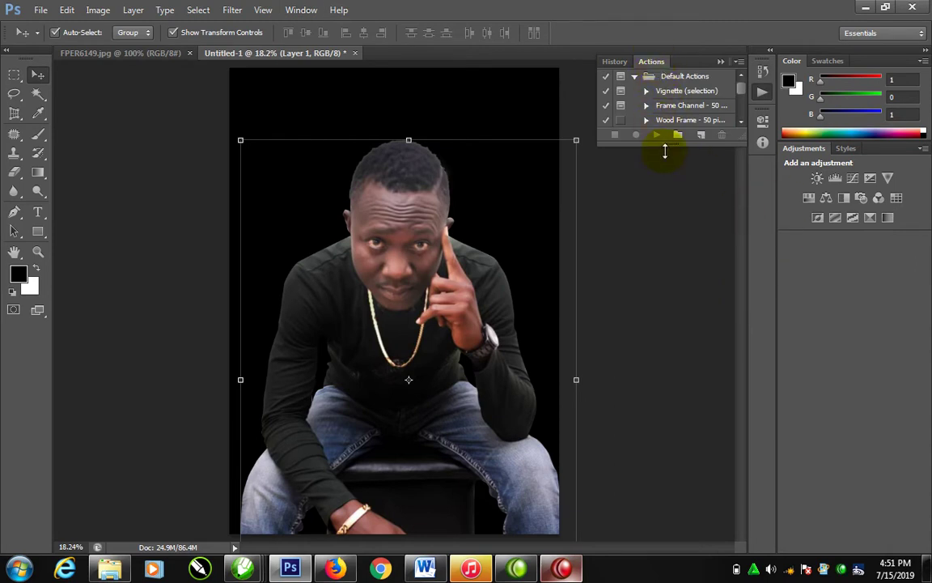
{"action": "left_click_drag", "start_coordinate": [665, 147], "coordinate": [704, 477]}
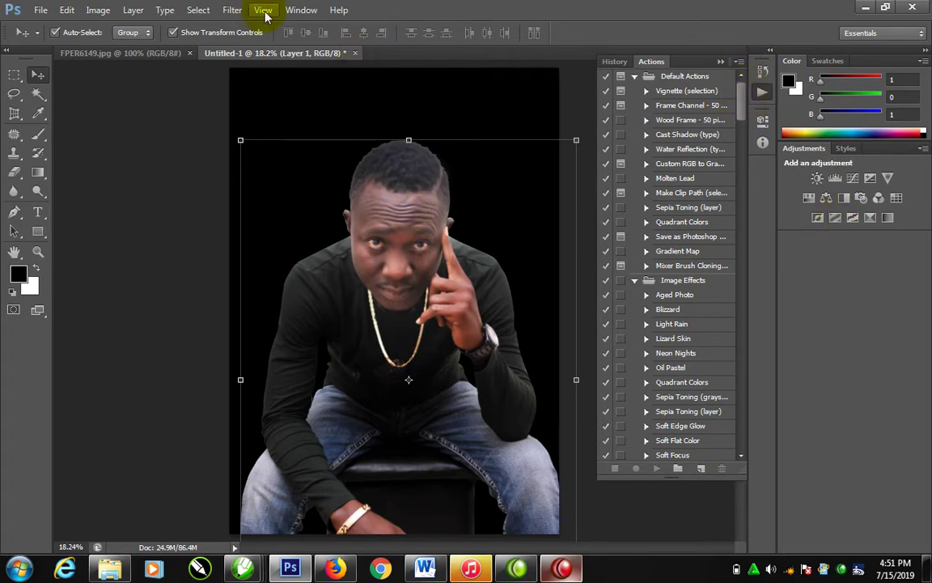
- Show the Layers panel and close the floating Brush panel
{"action": "left_click", "coordinate": [299, 10]}
{"action": "left_click", "coordinate": [307, 109]}
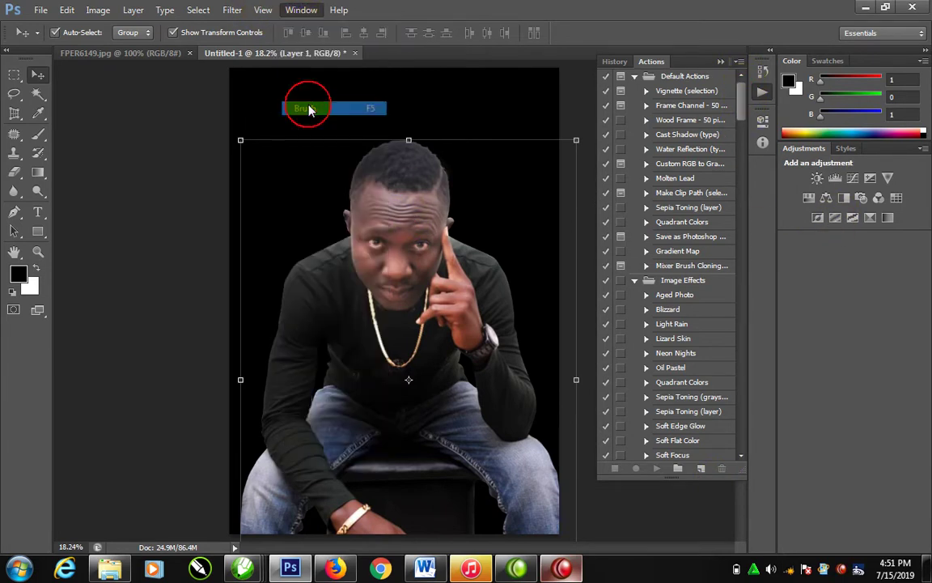
{"action": "left_click", "coordinate": [300, 10]}
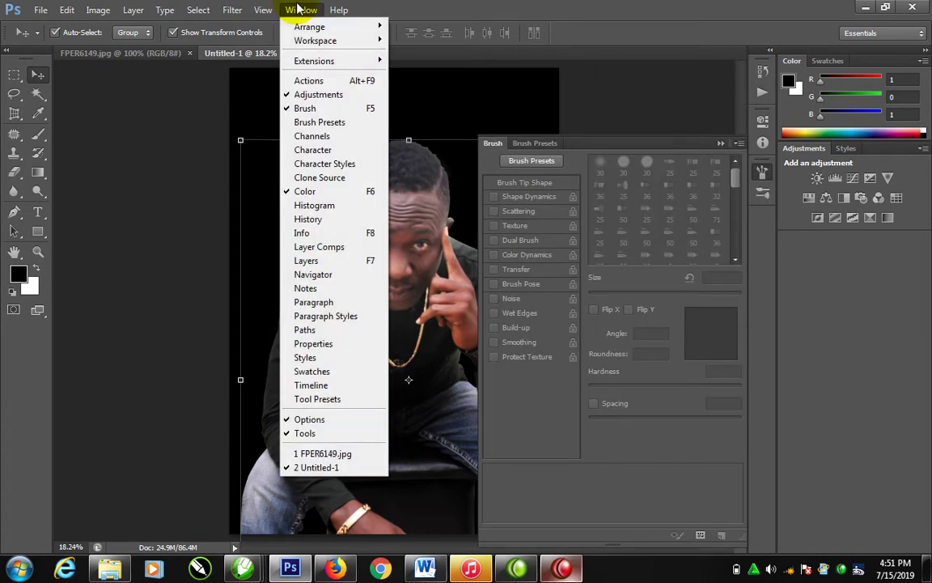
{"action": "left_click", "coordinate": [340, 260]}
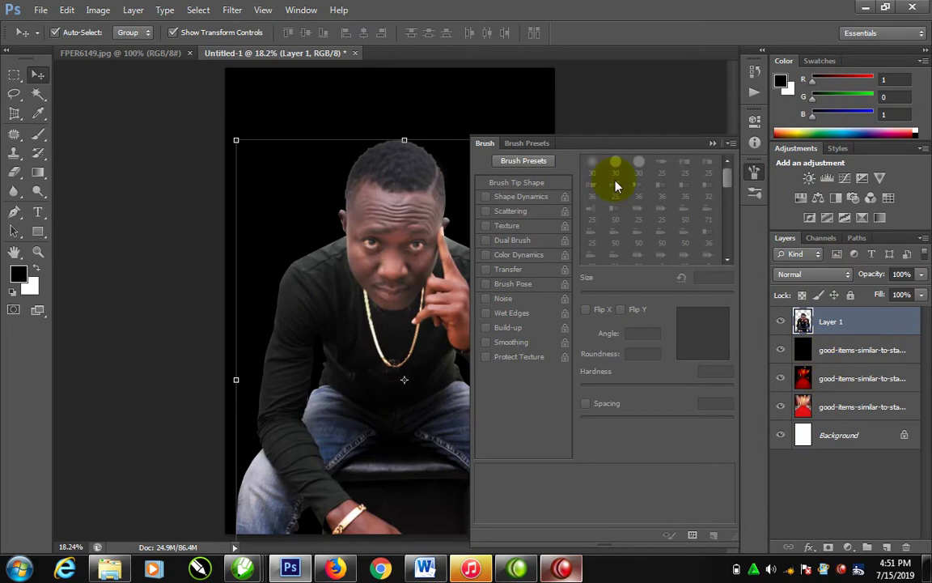
{"action": "left_click", "coordinate": [710, 153]}
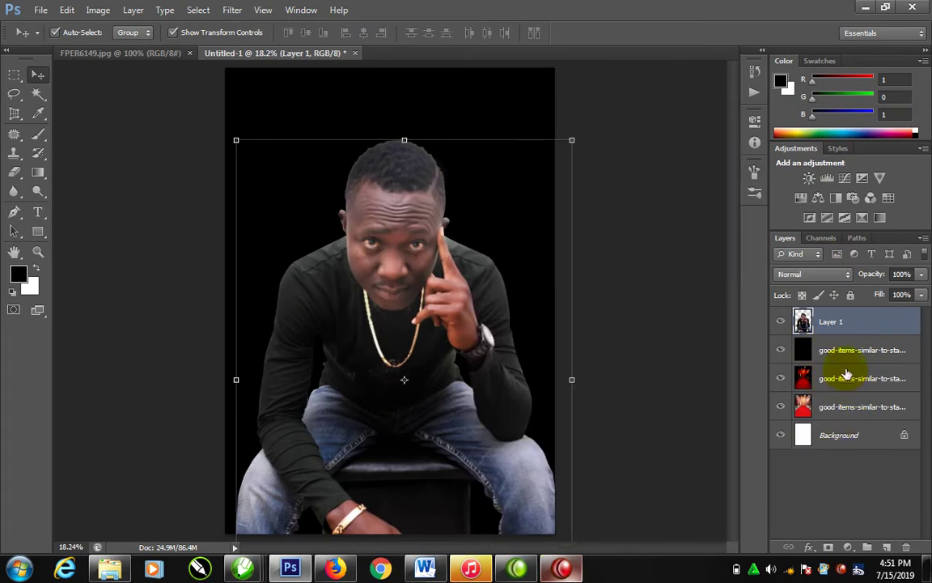
- Add a mask to the black layer and brush black to reveal red lights, gold posts and ropes
{"action": "left_click", "coordinate": [797, 356]}
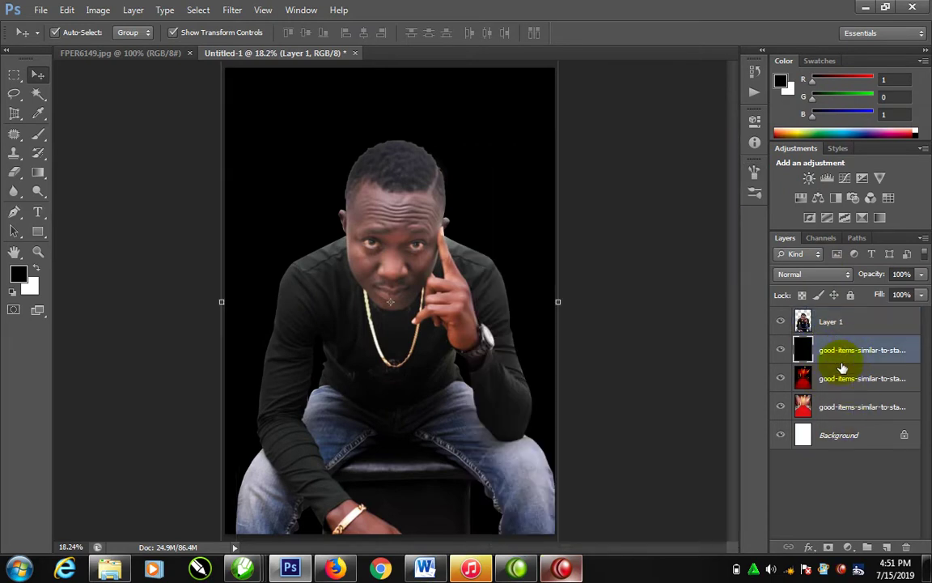
{"action": "left_click", "coordinate": [827, 549]}
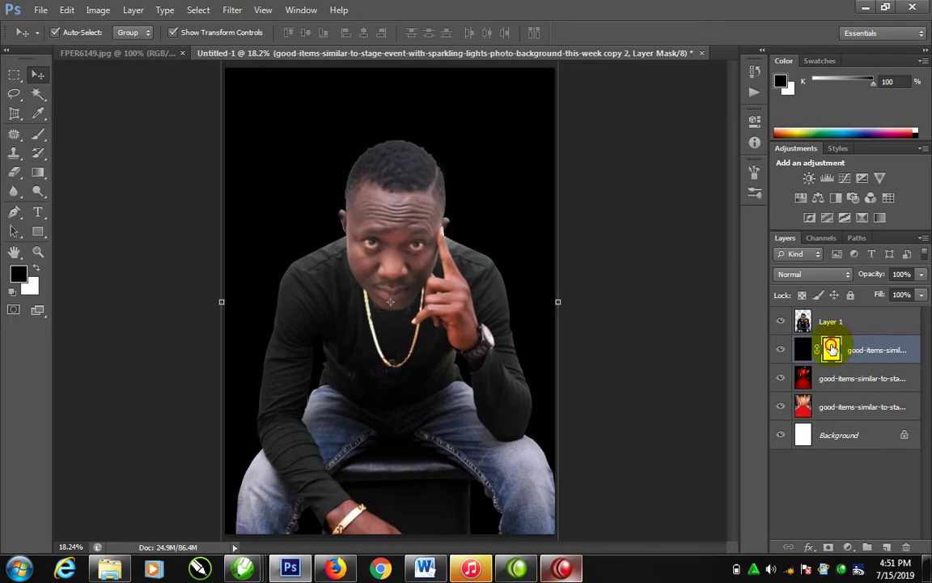
{"action": "key", "text": "b"}
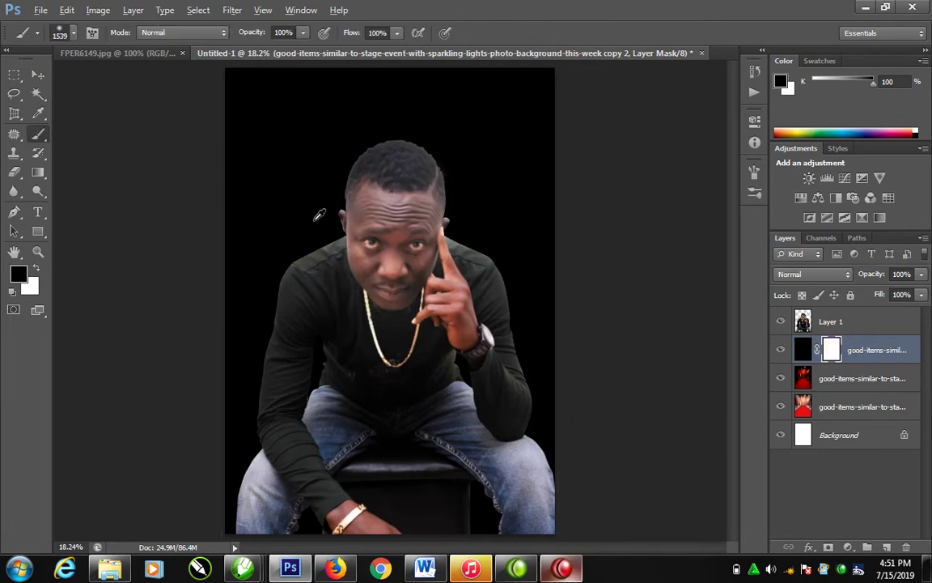
{"action": "left_click", "coordinate": [376, 95]}
{"action": "left_click_drag", "start_coordinate": [123, 302], "coordinate": [298, 279]}
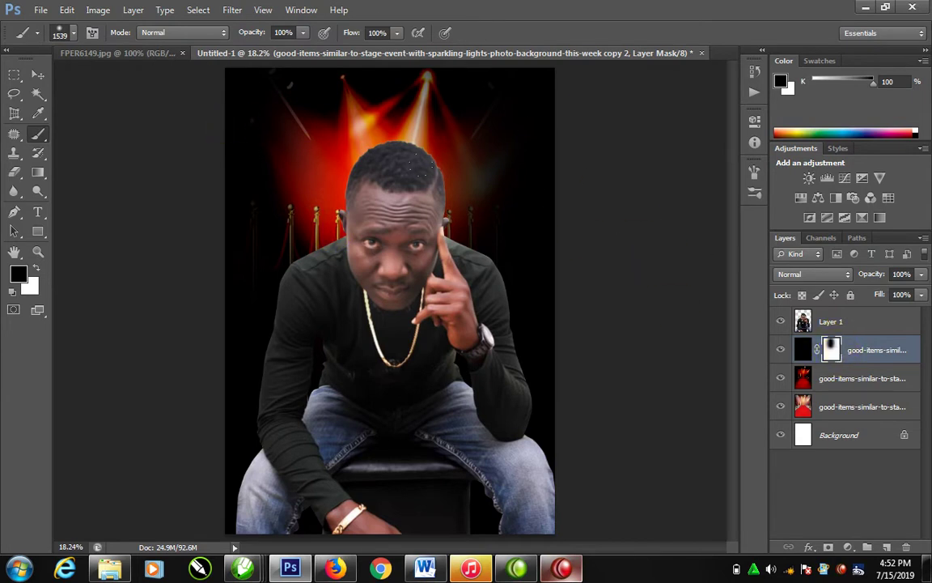
{"action": "left_click_drag", "start_coordinate": [409, 170], "coordinate": [293, 97]}
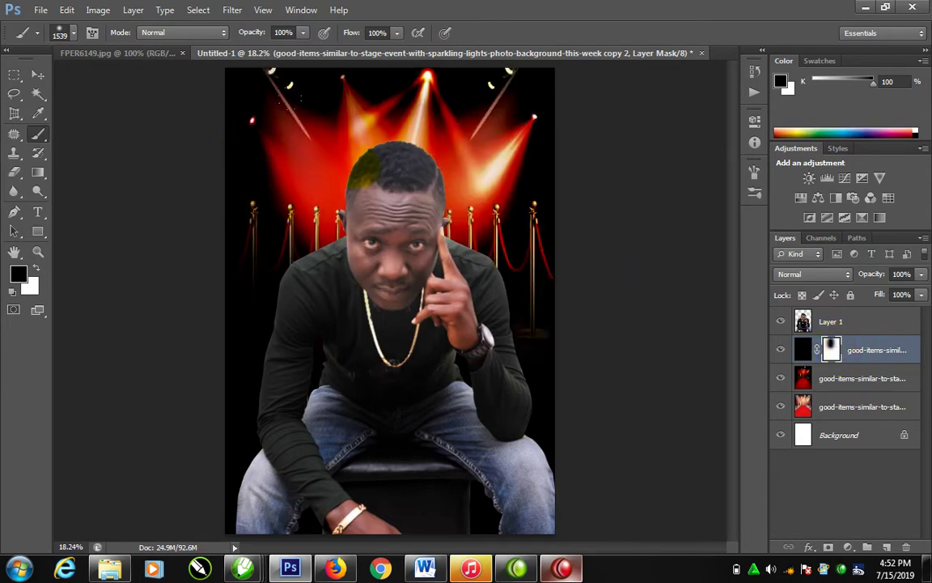
- Compare the third layer's visibility, then set the Overlay stage-light layer to 48% opacity
{"action": "left_click", "coordinate": [781, 378]}
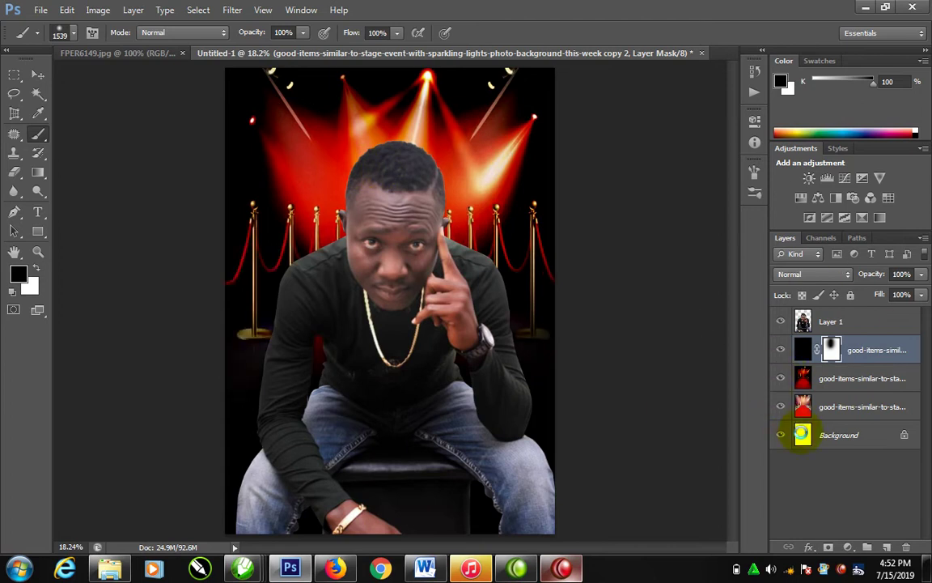
{"action": "left_click", "coordinate": [781, 379]}
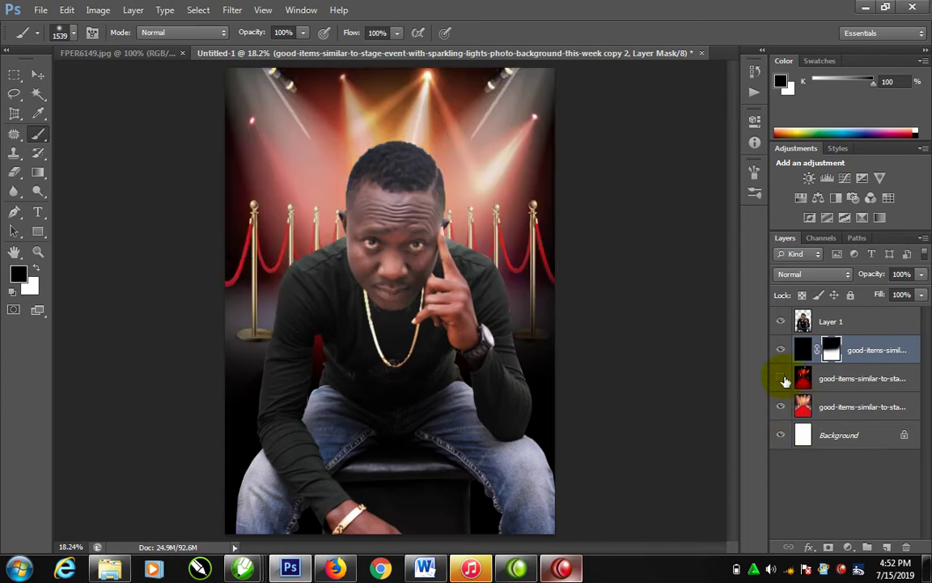
{"action": "left_click", "coordinate": [782, 379]}
{"action": "left_click", "coordinate": [781, 379]}
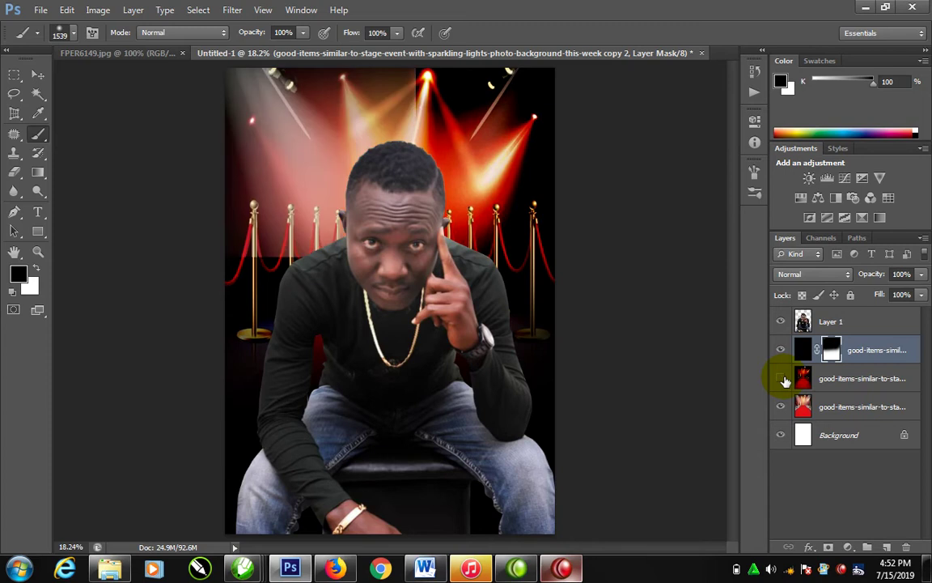
{"action": "left_click", "coordinate": [838, 378]}
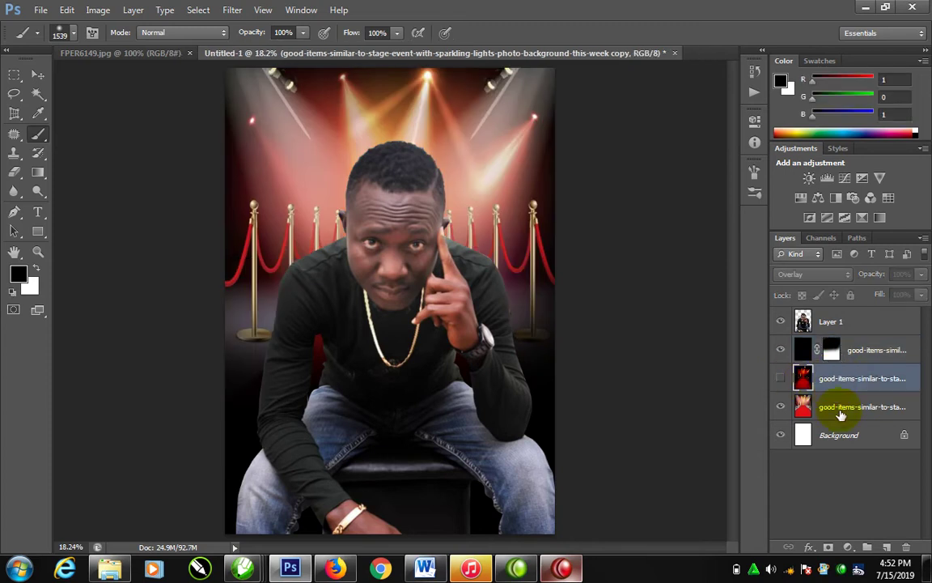
{"action": "left_click", "coordinate": [782, 378]}
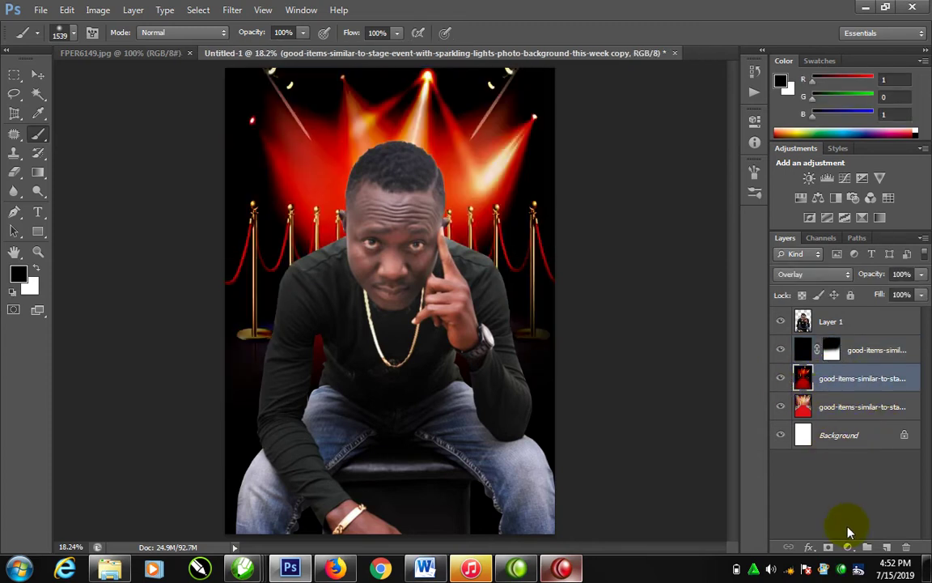
{"action": "left_click", "coordinate": [920, 275]}
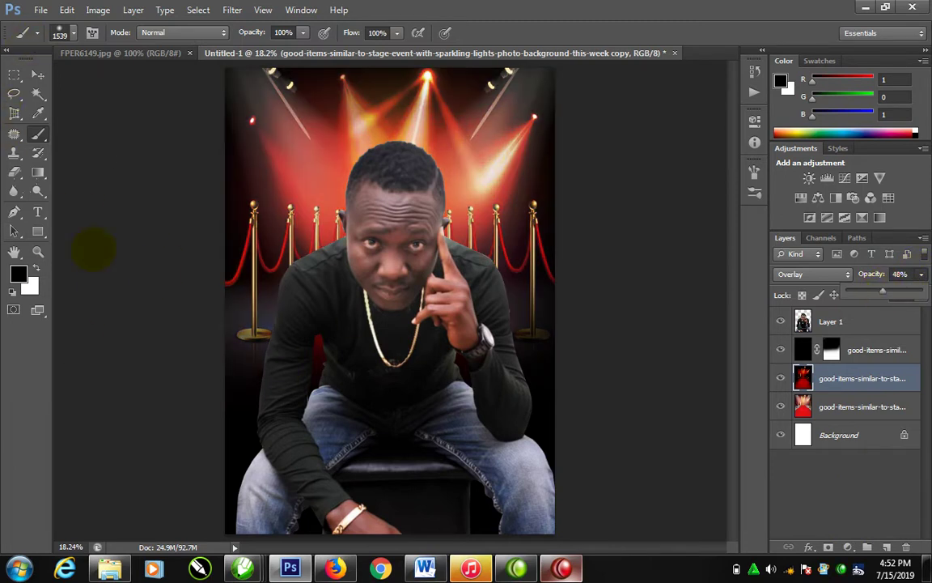
{"action": "left_click", "coordinate": [39, 10]}
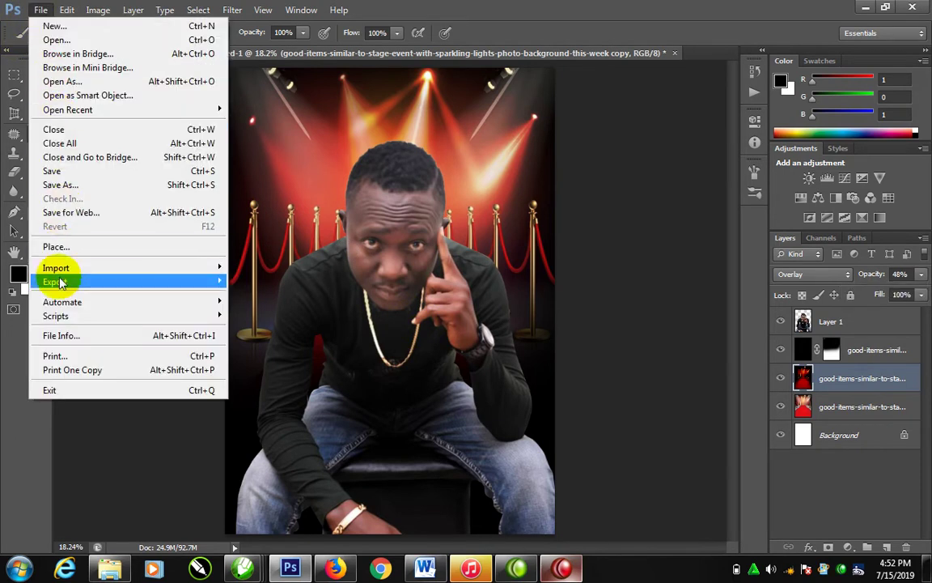
- Place the bokeh image file '1' and rasterize its layer
{"action": "left_click", "coordinate": [57, 246]}
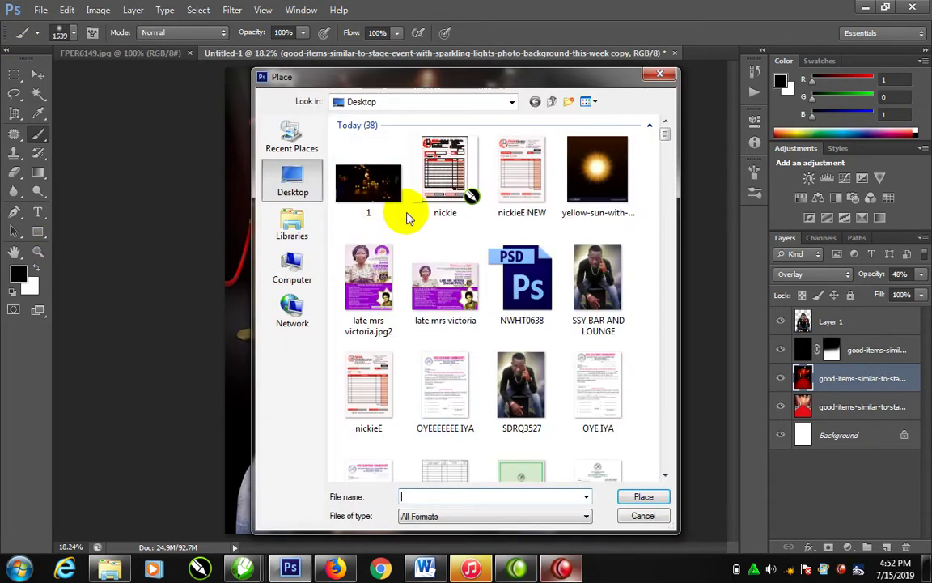
{"action": "double_click", "coordinate": [368, 185]}
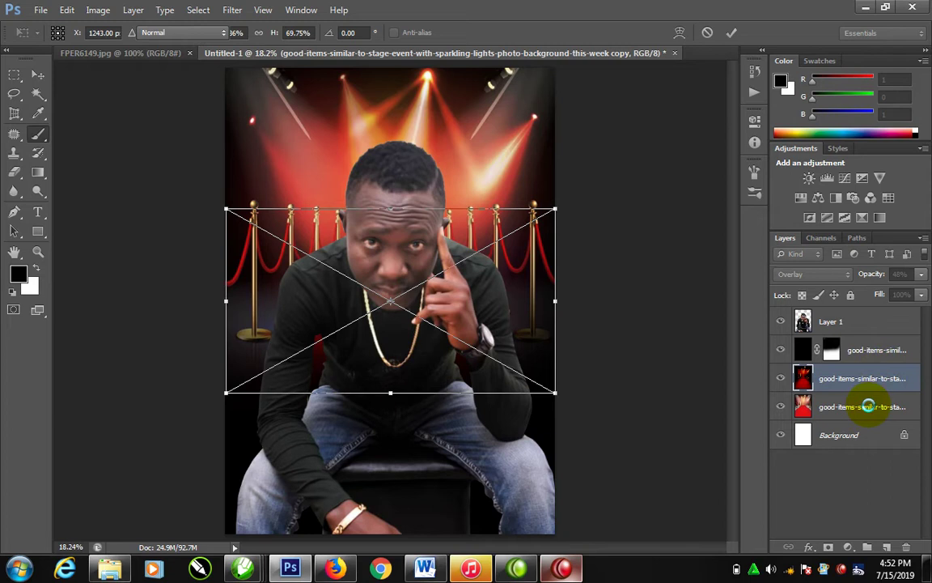
{"action": "right_click", "coordinate": [872, 380]}
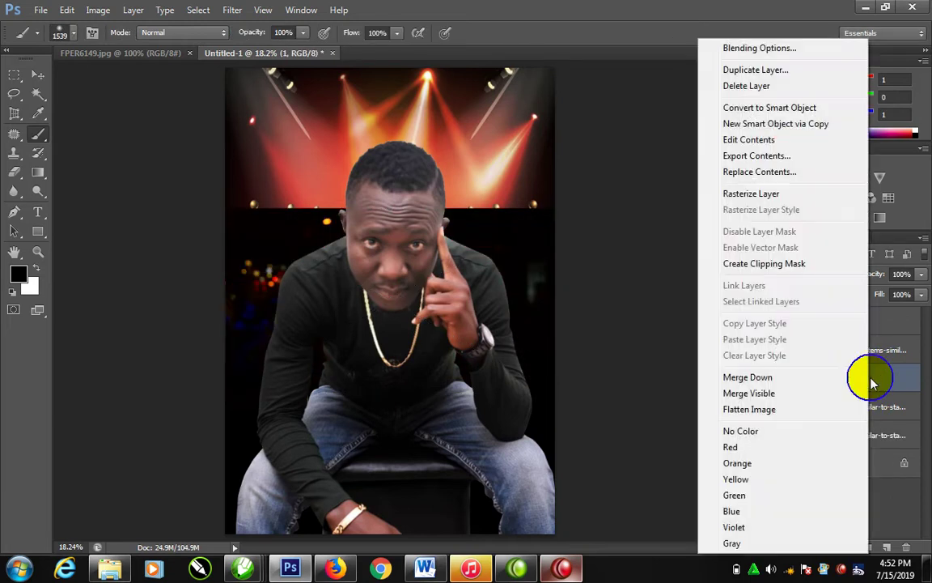
{"action": "left_click", "coordinate": [742, 194]}
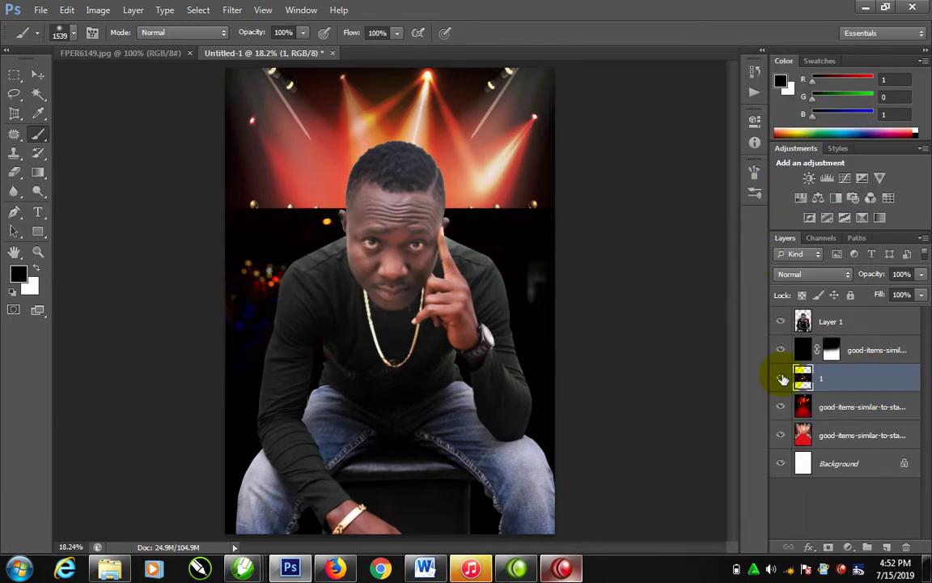
- Bring bokeh layer '1' to the top in Screen mode and shift it down-left
{"action": "key", "text": "ctrl+bracketright"}
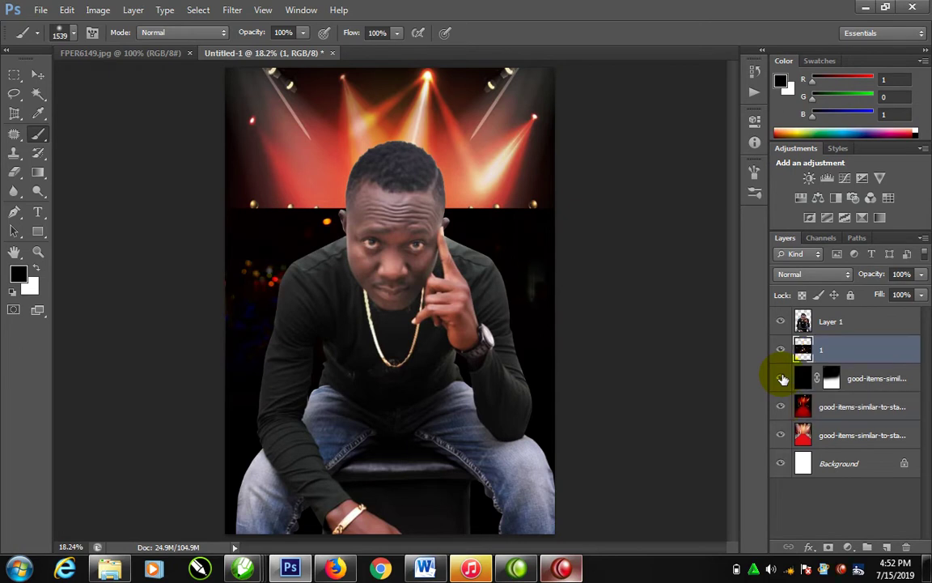
{"action": "key", "text": "ctrl+bracketright"}
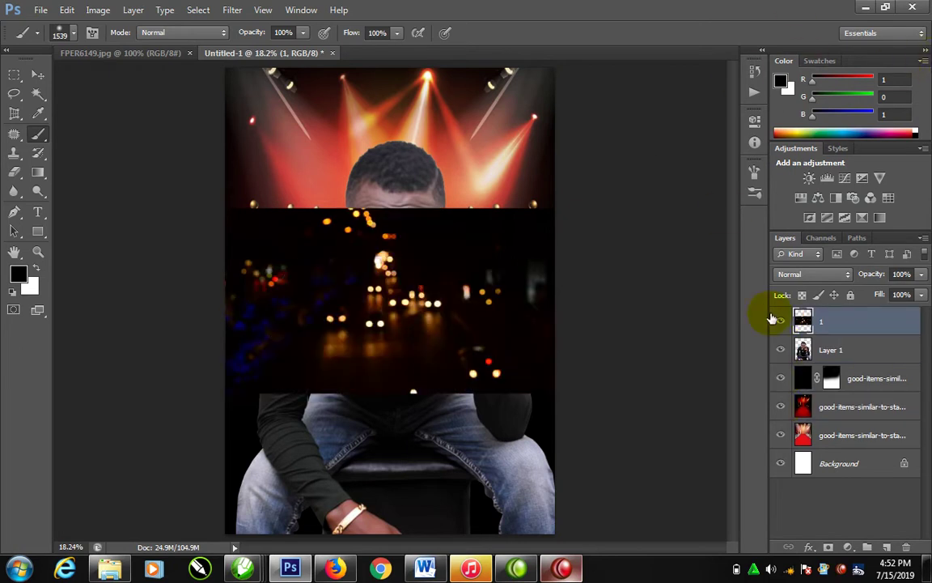
{"action": "left_click", "coordinate": [846, 277]}
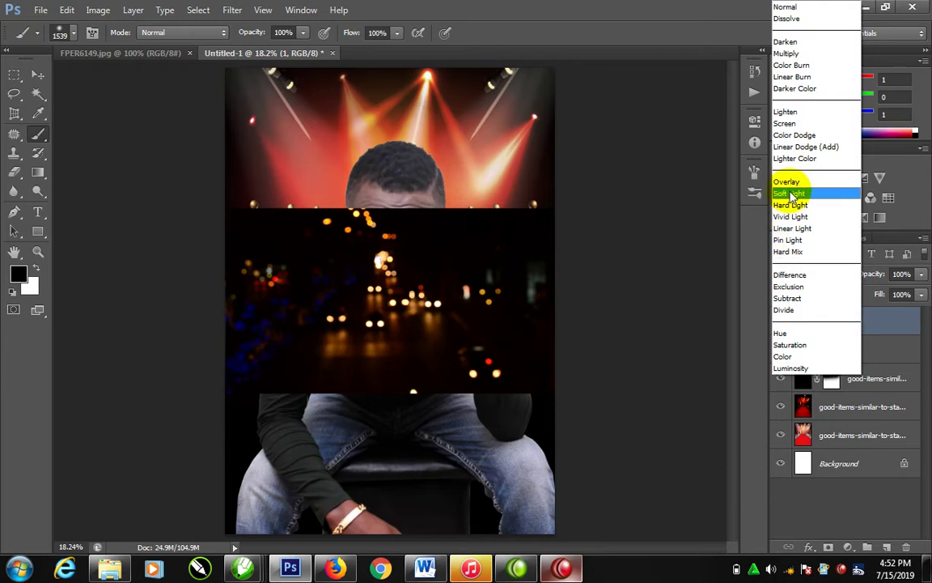
{"action": "left_click", "coordinate": [794, 125]}
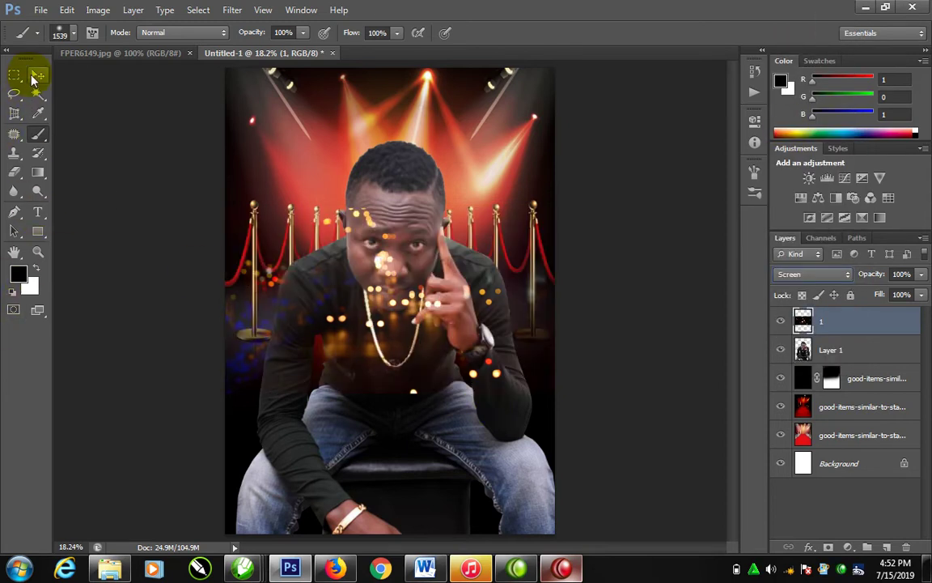
{"action": "left_click", "coordinate": [37, 75]}
{"action": "left_click_drag", "start_coordinate": [505, 357], "coordinate": [408, 387]}
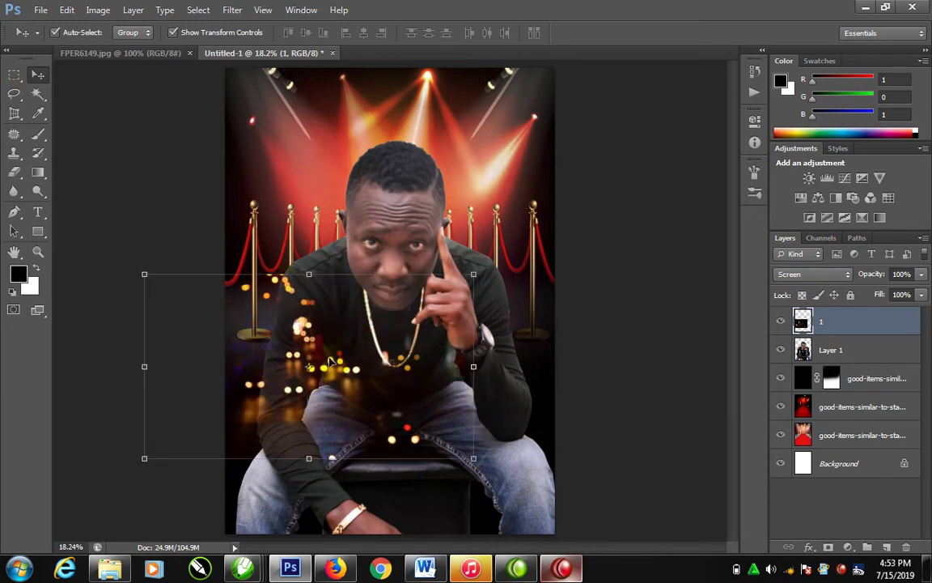
- Apply an S-shaped Curves adjustment to the bokeh layer and nudge it slightly lower
{"action": "left_click", "coordinate": [98, 10]}
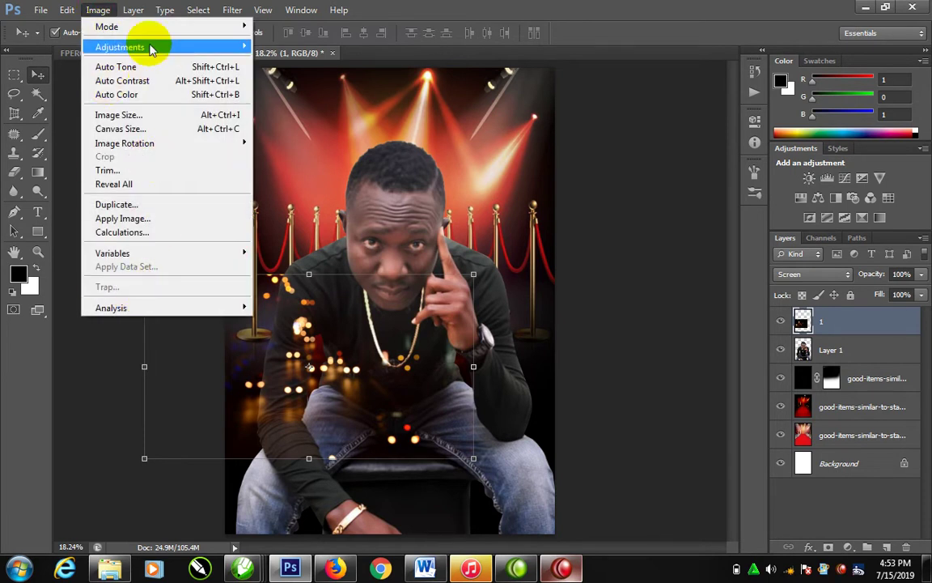
{"action": "mouse_move", "coordinate": [119, 47]}
{"action": "left_click", "coordinate": [296, 74]}
{"action": "left_click_drag", "start_coordinate": [730, 236], "coordinate": [731, 185]}
{"action": "left_click_drag", "start_coordinate": [693, 227], "coordinate": [708, 255]}
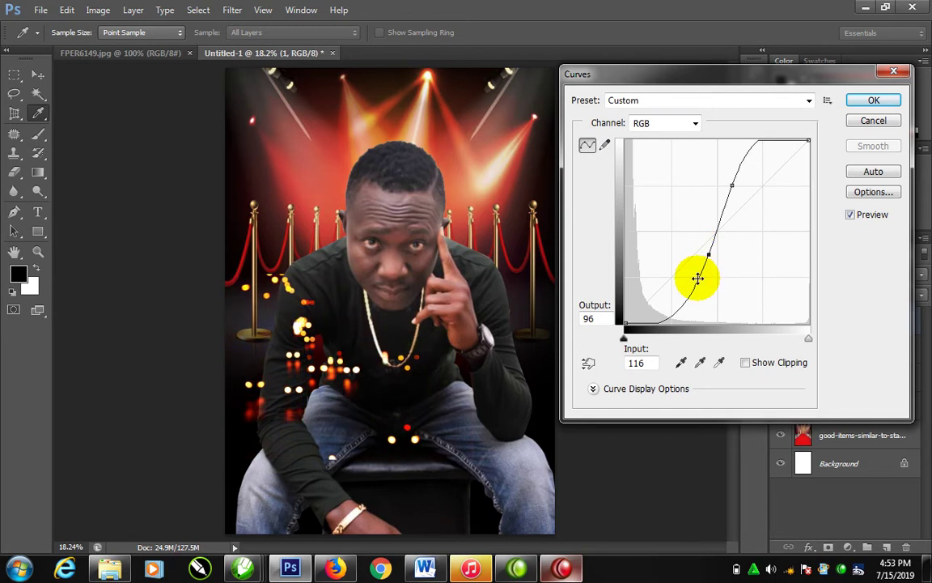
{"action": "left_click", "coordinate": [882, 101]}
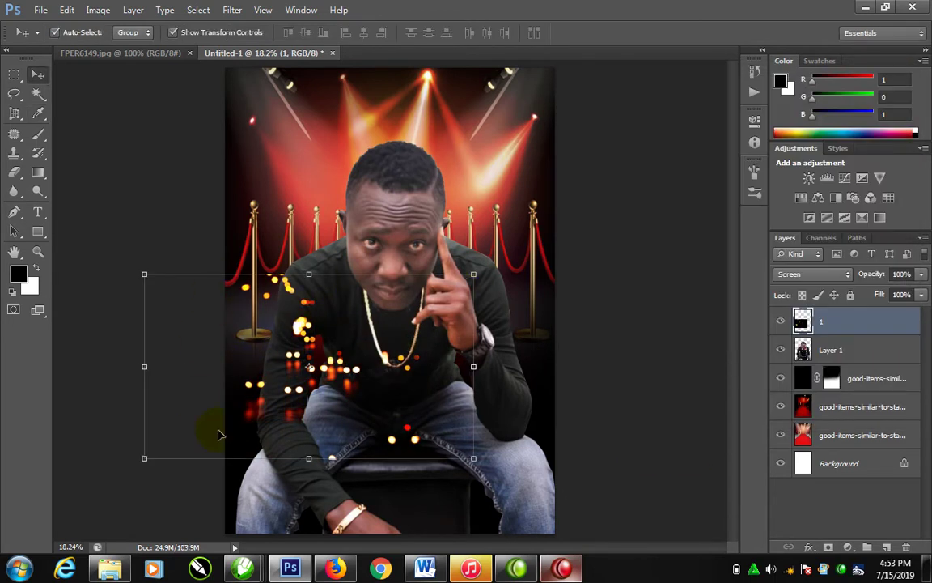
{"action": "left_click_drag", "start_coordinate": [332, 361], "coordinate": [332, 374]}
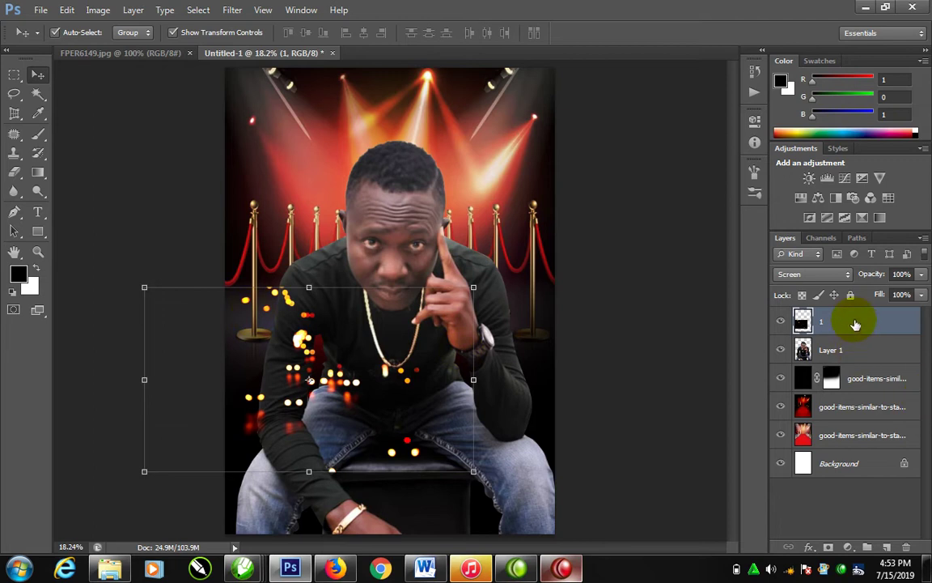
- Mask the bokeh layer and paint away the lights near the knees with a 640 brush
{"action": "left_click", "coordinate": [827, 548]}
{"action": "key", "text": "b"}
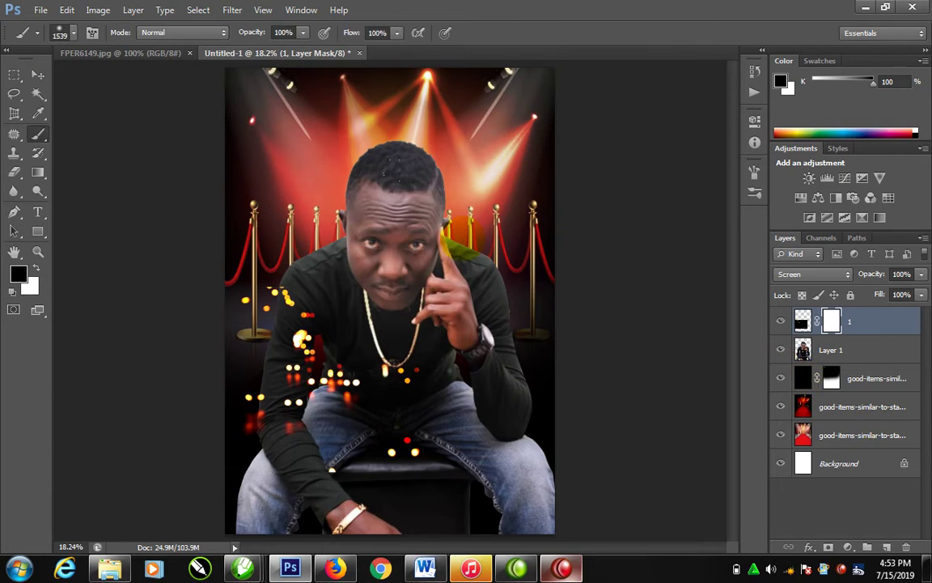
{"action": "mouse_move", "coordinate": [407, 264]}
{"action": "left_mouse_down"}
{"action": "mouse_move", "coordinate": [257, 270]}
{"action": "mouse_move", "coordinate": [249, 254]}
{"action": "left_mouse_up"}
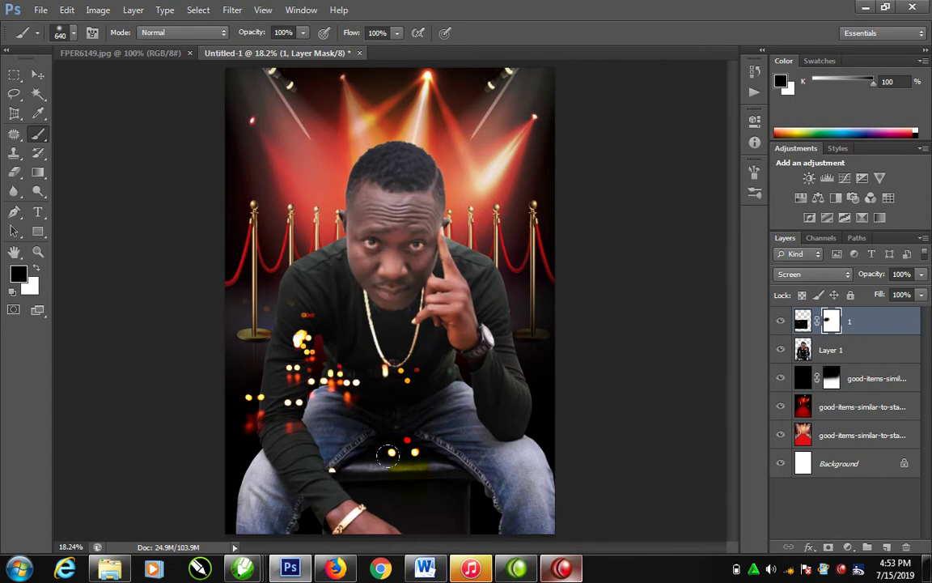
{"action": "mouse_move", "coordinate": [388, 455]}
{"action": "left_mouse_down"}
{"action": "mouse_move", "coordinate": [207, 433]}
{"action": "mouse_move", "coordinate": [314, 395]}
{"action": "mouse_move", "coordinate": [277, 357]}
{"action": "left_mouse_up"}
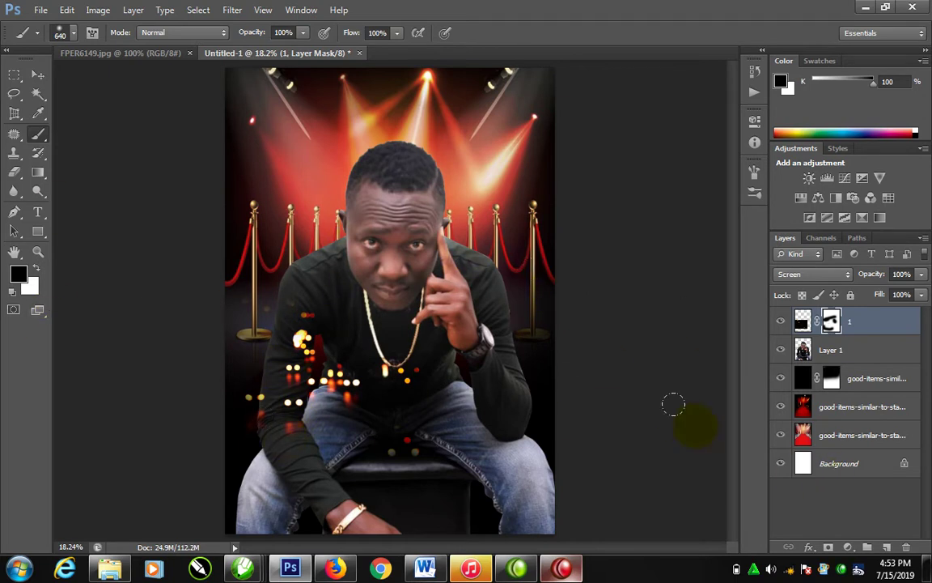
- Select the Overlay stage-lights layer and browse the menus, blend modes and layer style lists
{"action": "left_click", "coordinate": [839, 415]}
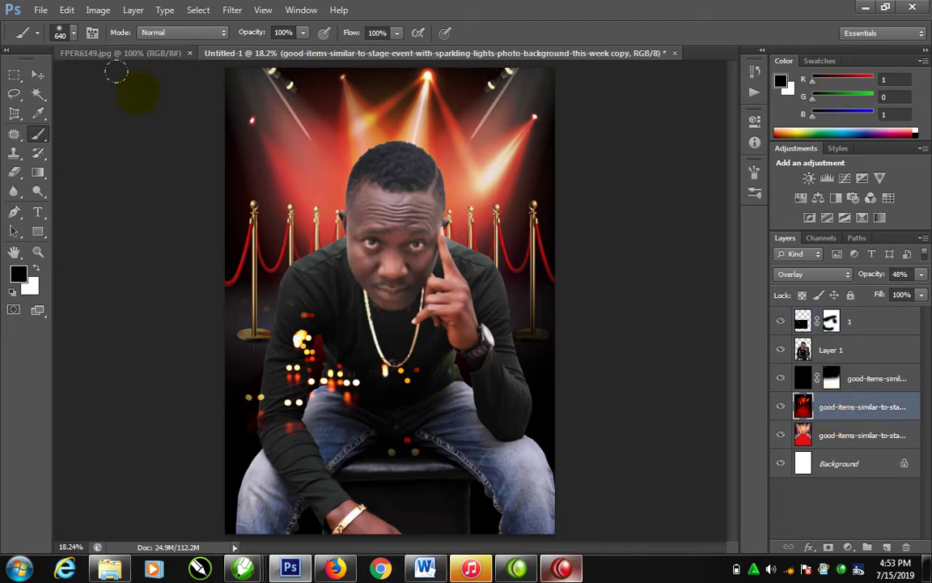
{"action": "left_click", "coordinate": [98, 10]}
{"action": "left_click", "coordinate": [164, 10]}
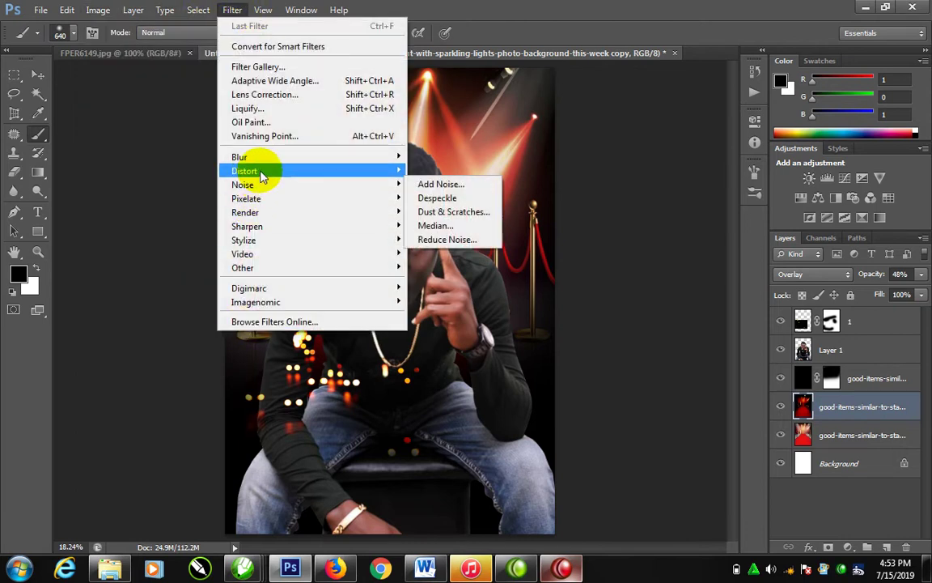
{"action": "mouse_move", "coordinate": [301, 10]}
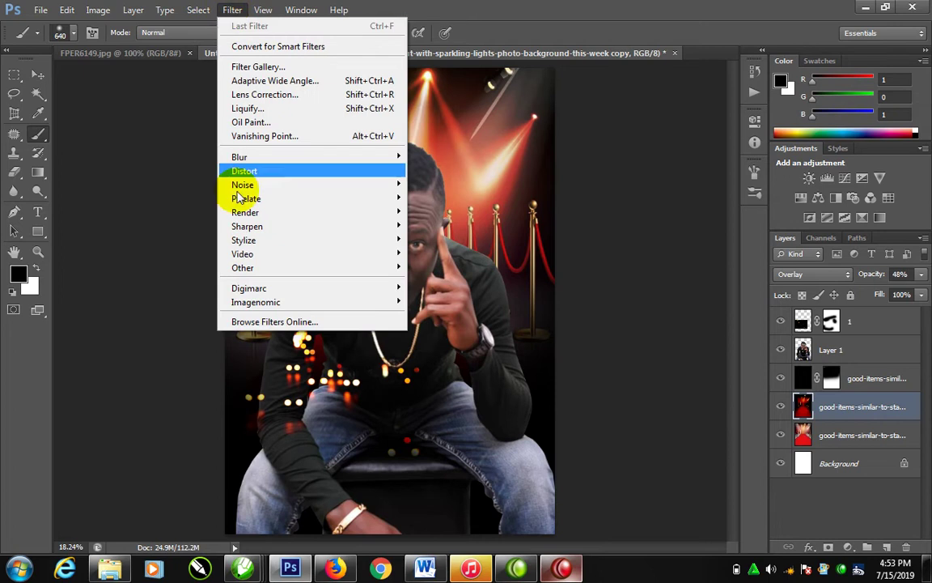
{"action": "left_click", "coordinate": [301, 10]}
{"action": "left_click", "coordinate": [263, 10]}
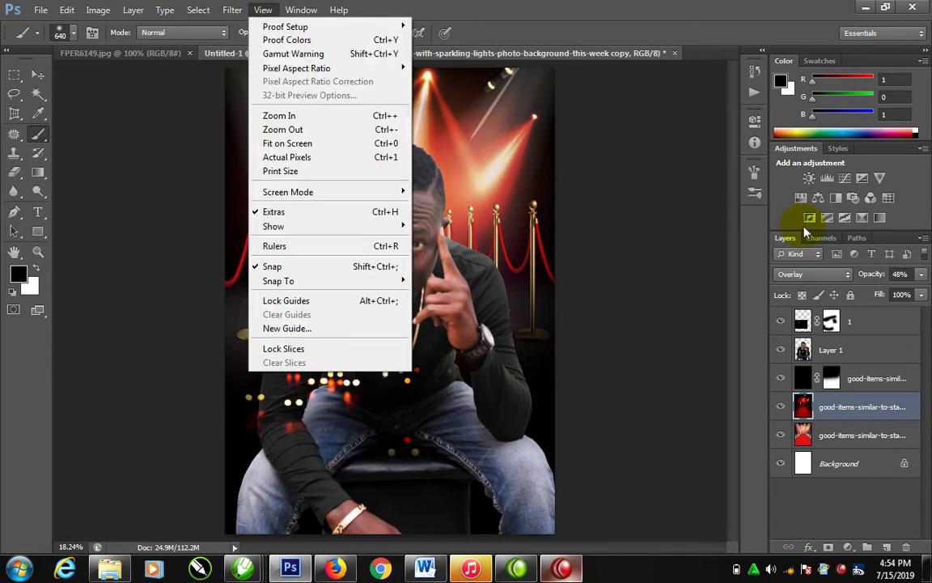
{"action": "left_click", "coordinate": [833, 274]}
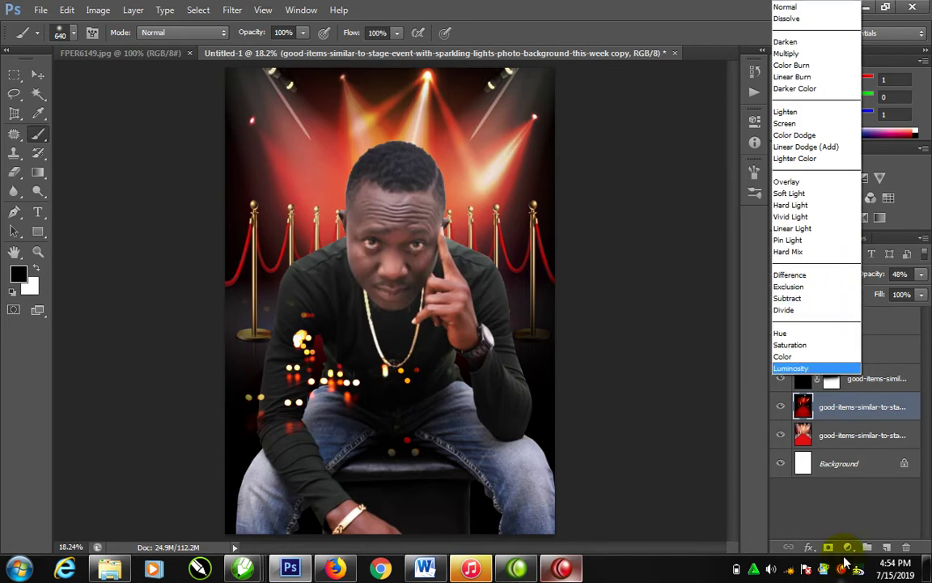
{"action": "left_click", "coordinate": [807, 546]}
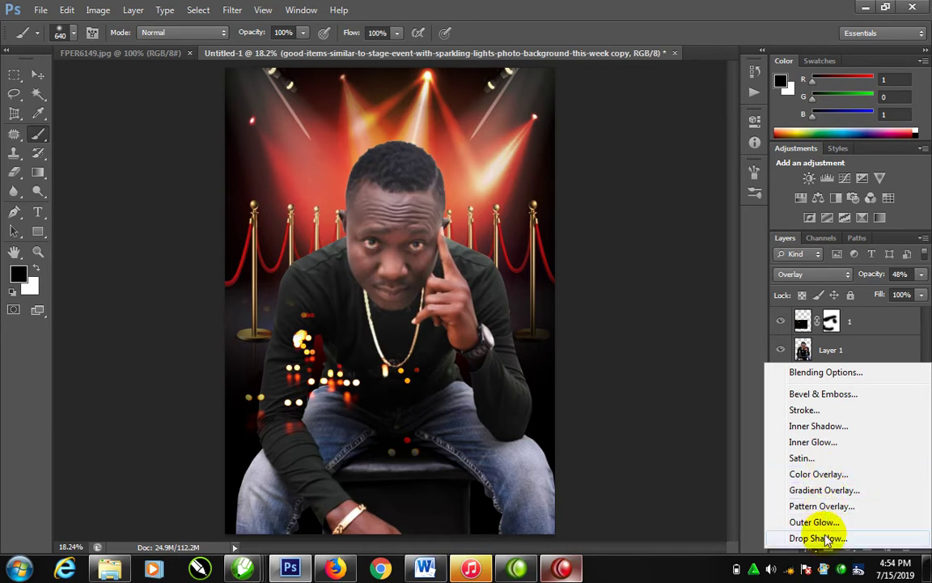
{"action": "left_click", "coordinate": [738, 524]}
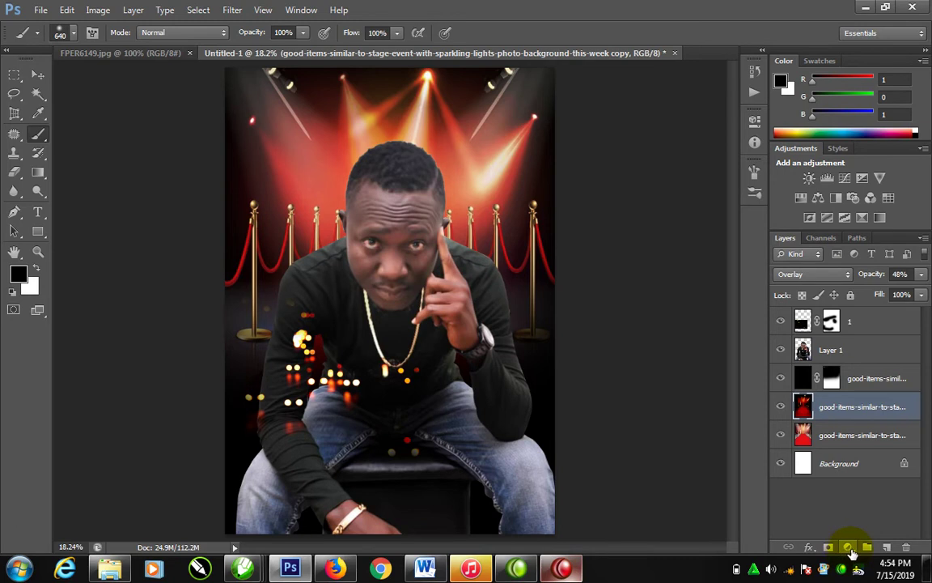
{"action": "left_click", "coordinate": [848, 548]}
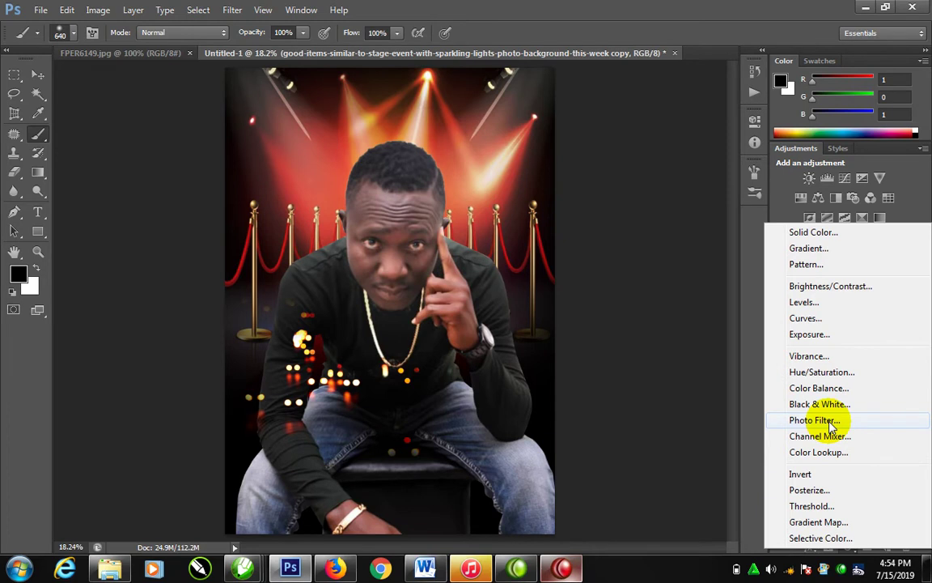
- Add a Violet Photo Filter adjustment layer at over 90% density
{"action": "left_click", "coordinate": [831, 423]}
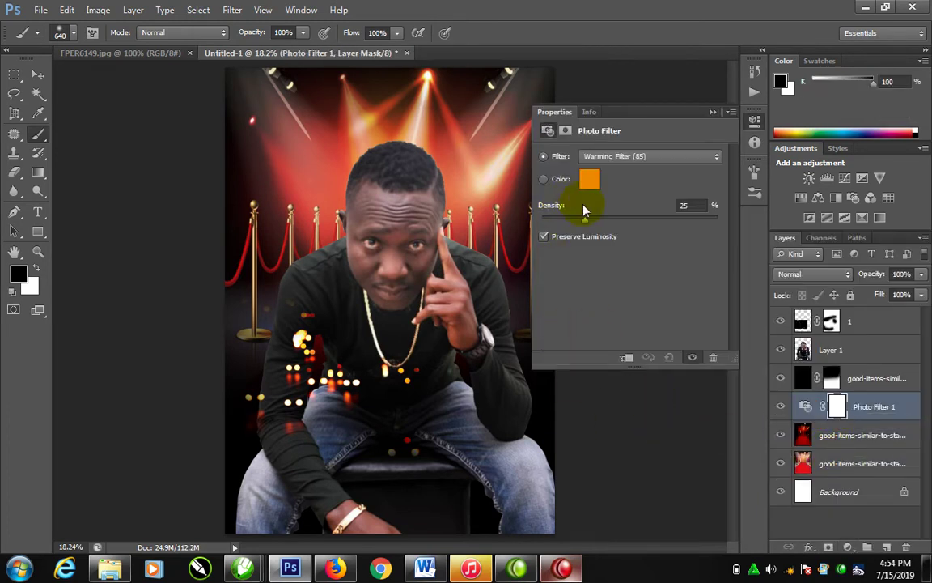
{"action": "left_click_drag", "start_coordinate": [582, 221], "coordinate": [616, 220]}
{"action": "left_click", "coordinate": [706, 160]}
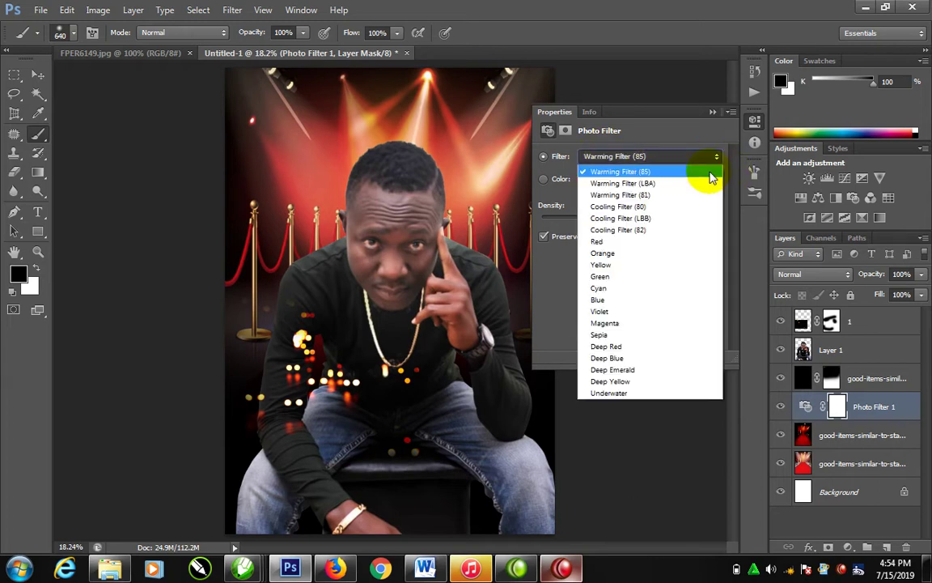
{"action": "left_click", "coordinate": [603, 312]}
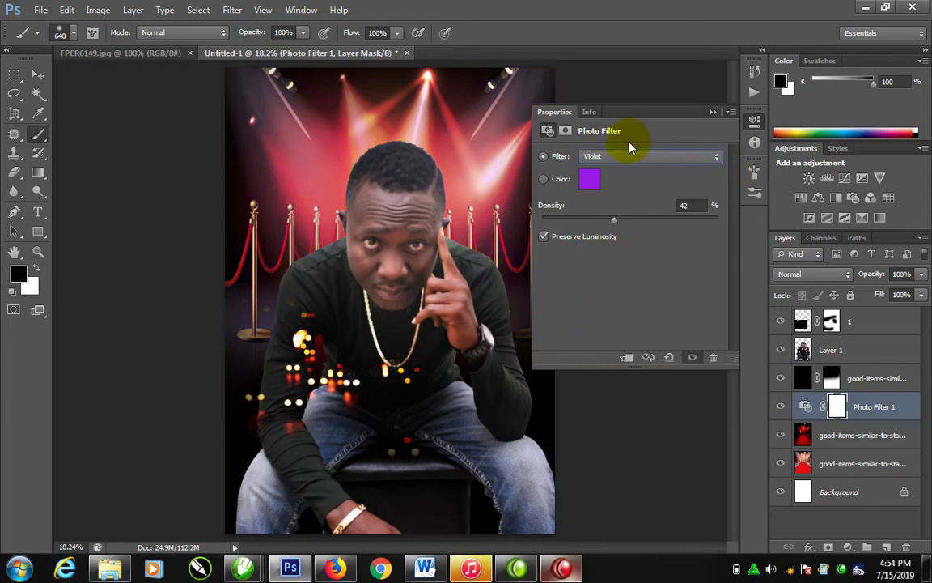
{"action": "left_click_drag", "start_coordinate": [614, 221], "coordinate": [711, 235]}
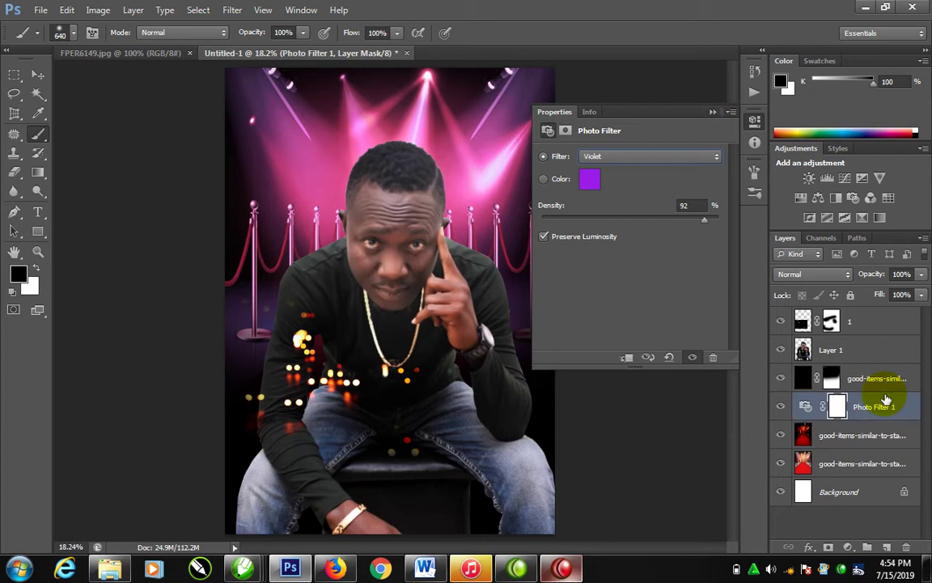
- Move the Violet filter to the top at 43% opacity and close its properties
{"action": "key", "text": "ctrl+bracketright"}
{"action": "key", "text": "ctrl+bracketright"}
{"action": "key", "text": "ctrl+bracketright"}
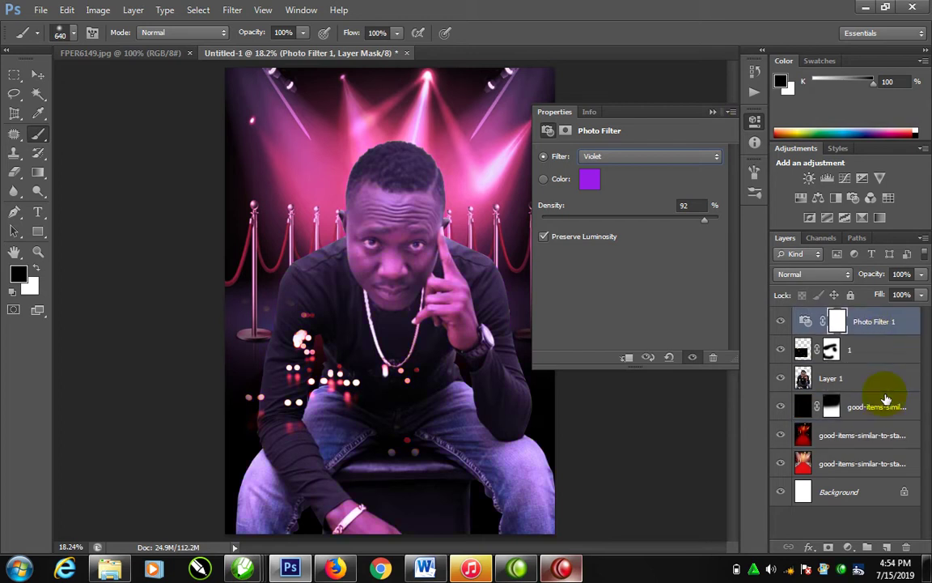
{"action": "left_click", "coordinate": [921, 274]}
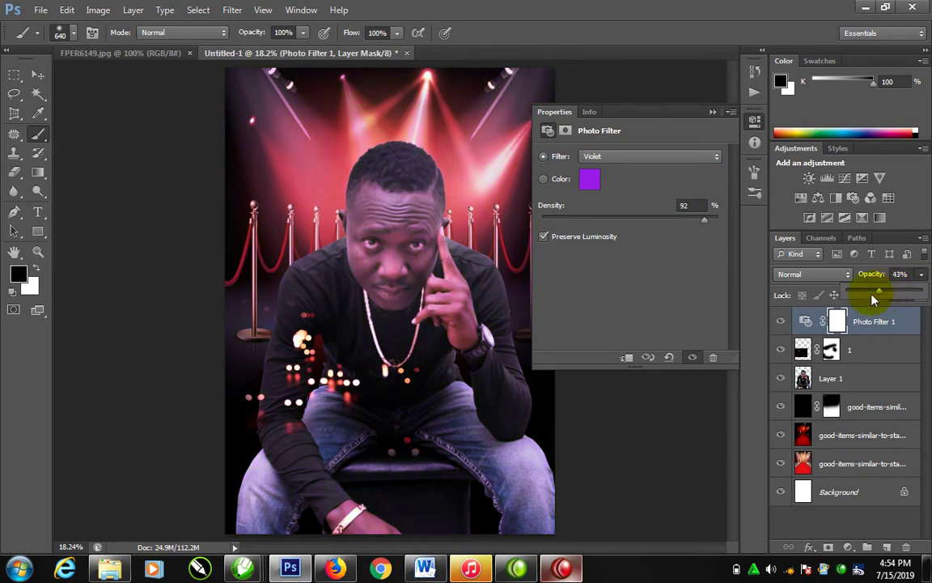
{"action": "left_click", "coordinate": [712, 112]}
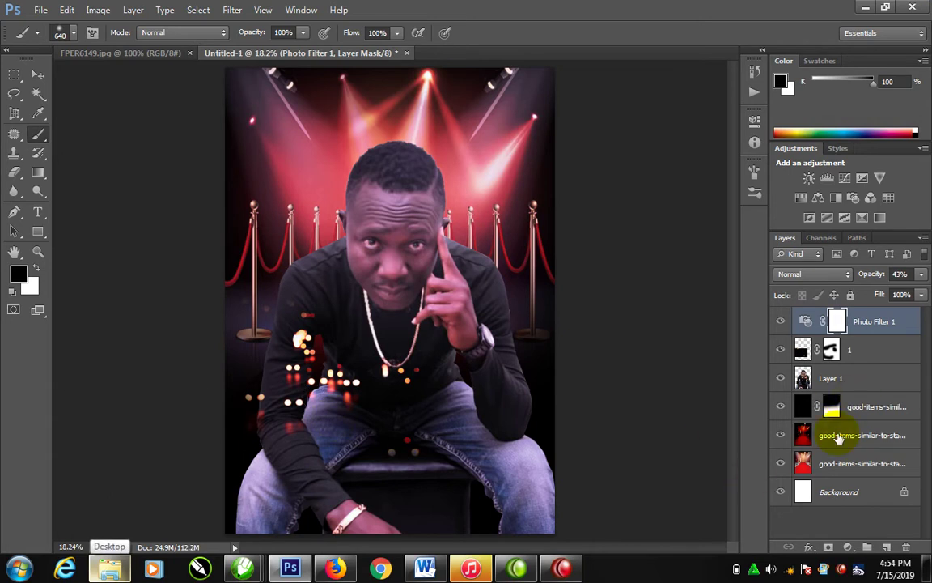
- Duplicate the black gradient layer to the top at 76% opacity, then merge all visible layers
{"action": "left_click", "coordinate": [856, 416]}
{"action": "key", "text": "ctrl+j"}
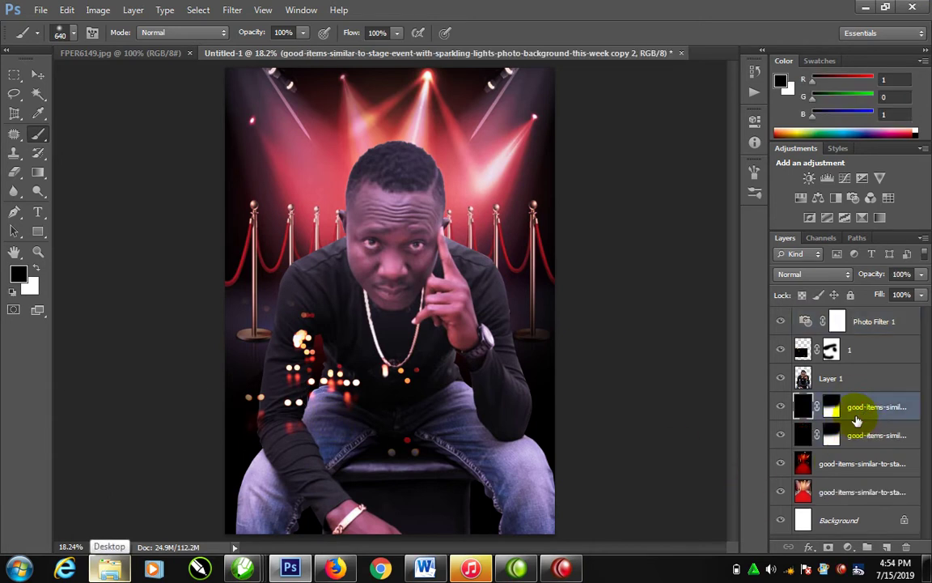
{"action": "key", "text": "ctrl+bracketright"}
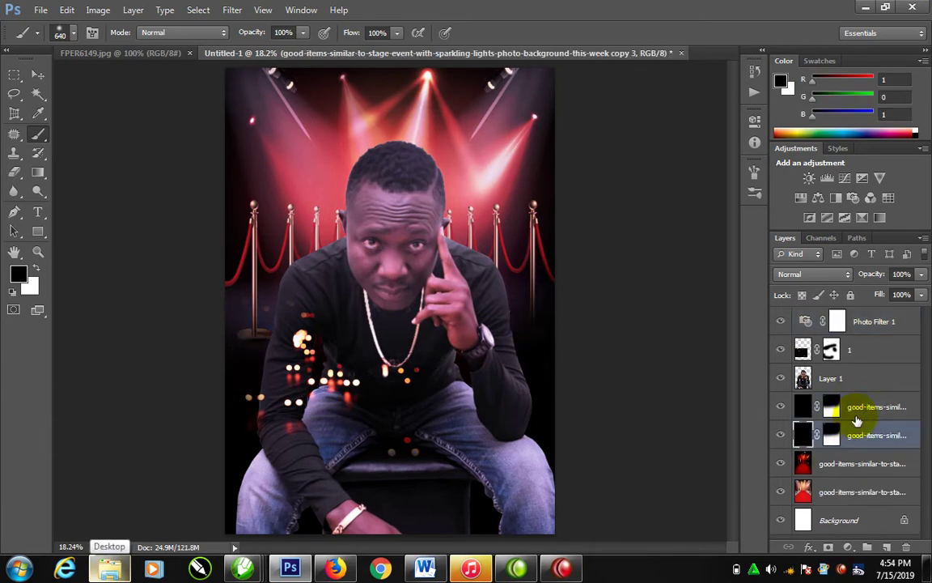
{"action": "key", "text": "ctrl+bracketright"}
{"action": "key", "text": "ctrl+bracketright"}
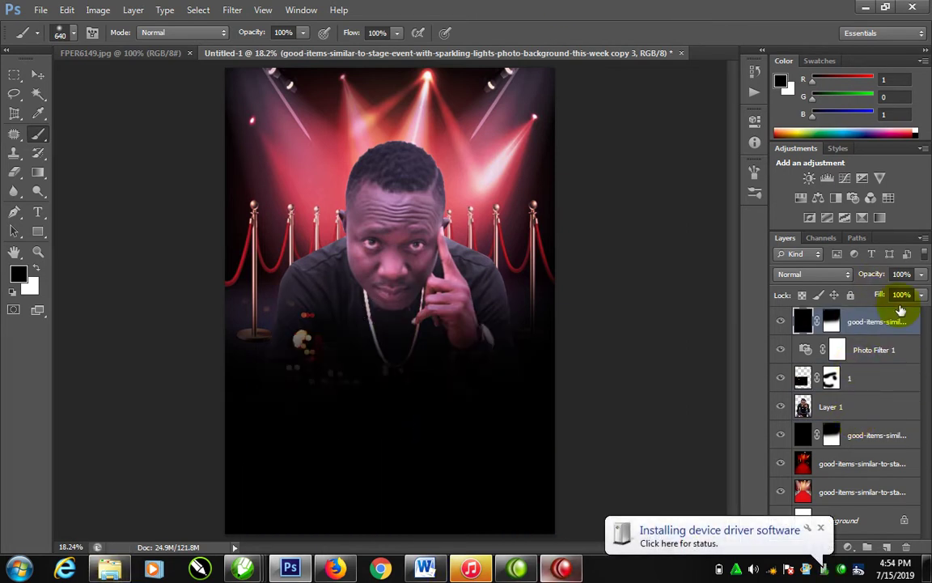
{"action": "left_click", "coordinate": [920, 273]}
{"action": "mouse_move", "coordinate": [920, 291]}
{"action": "left_mouse_down"}
{"action": "mouse_move", "coordinate": [882, 295]}
{"action": "mouse_move", "coordinate": [913, 294]}
{"action": "left_mouse_up"}
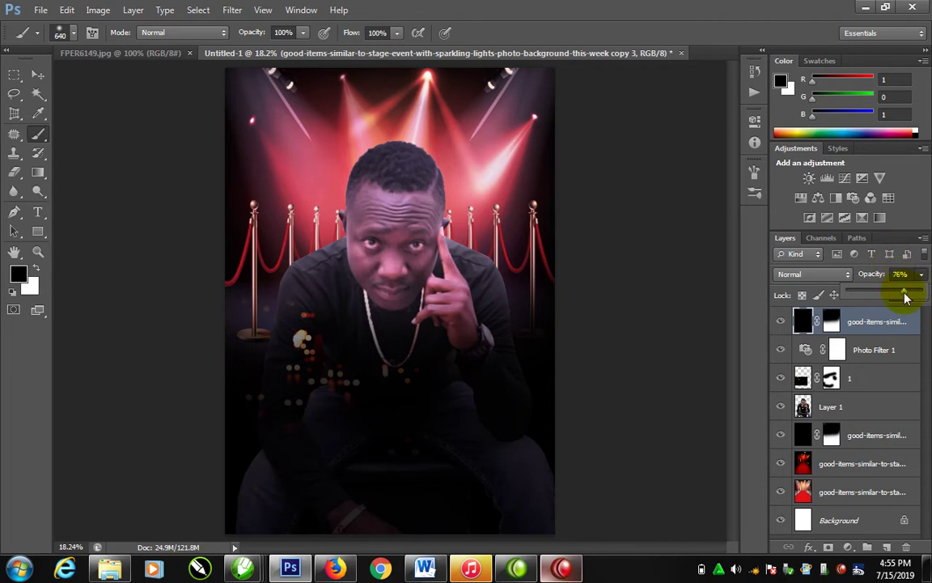
{"action": "left_click_drag", "start_coordinate": [905, 298], "coordinate": [905, 297]}
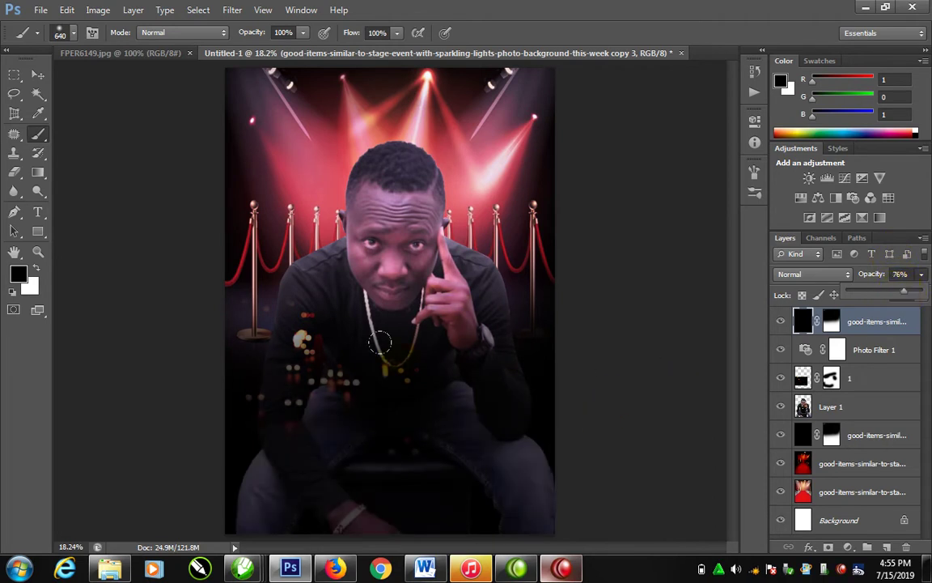
{"action": "left_click", "coordinate": [849, 445]}
{"action": "key", "text": "ctrl+shift+alt+e"}
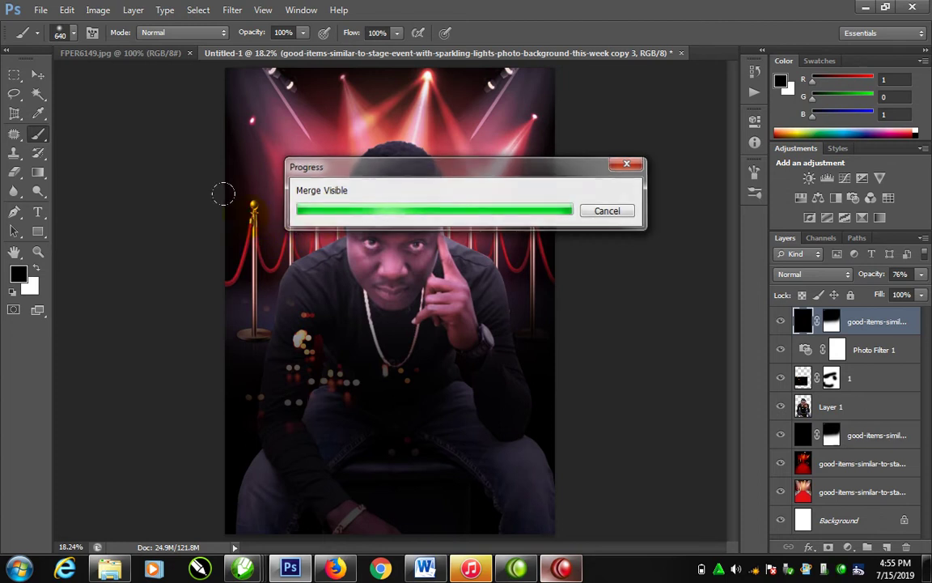
- Apply an RGB S-curve to the merged Background, raising highlights and pulling shadows down
{"action": "left_click", "coordinate": [98, 11]}
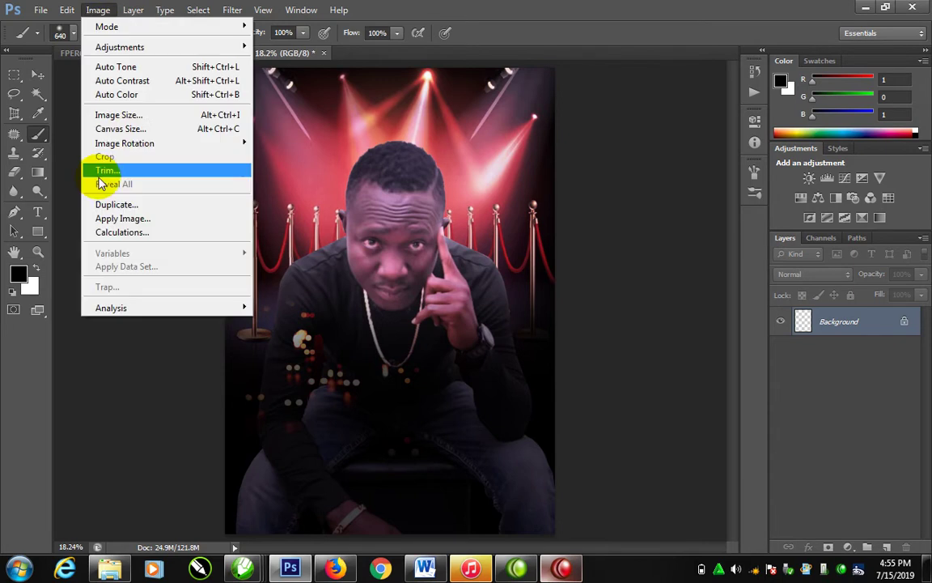
{"action": "left_click", "coordinate": [160, 53]}
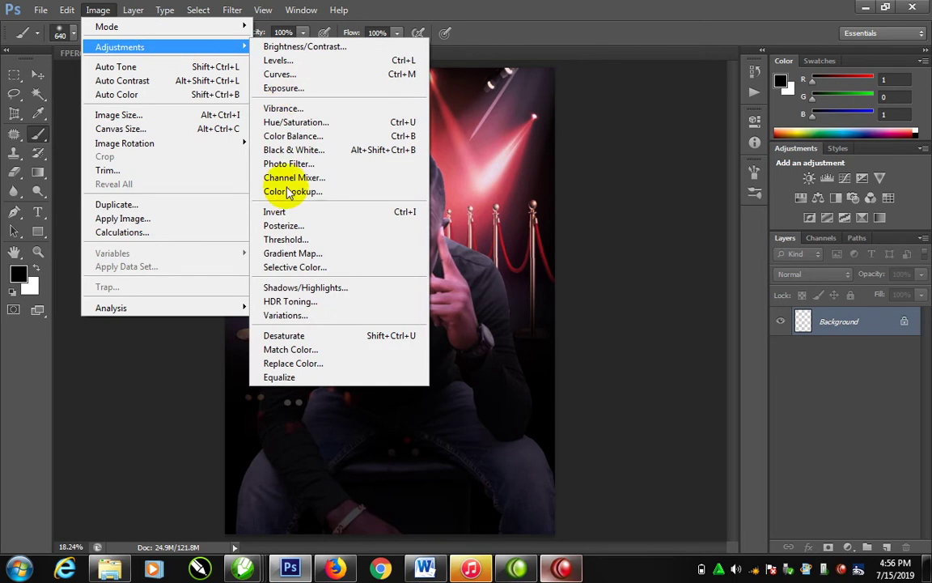
{"action": "left_click", "coordinate": [285, 81]}
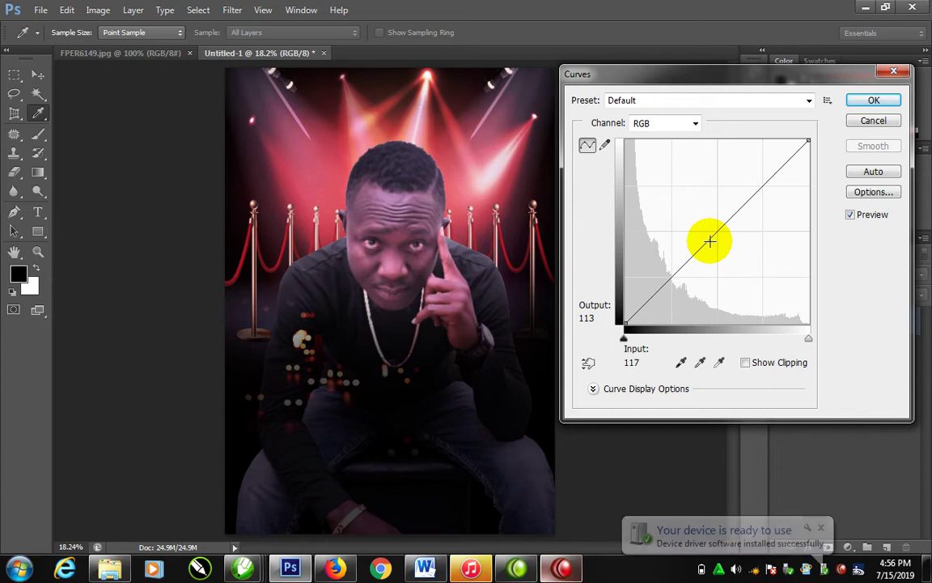
{"action": "left_click_drag", "start_coordinate": [732, 220], "coordinate": [716, 188]}
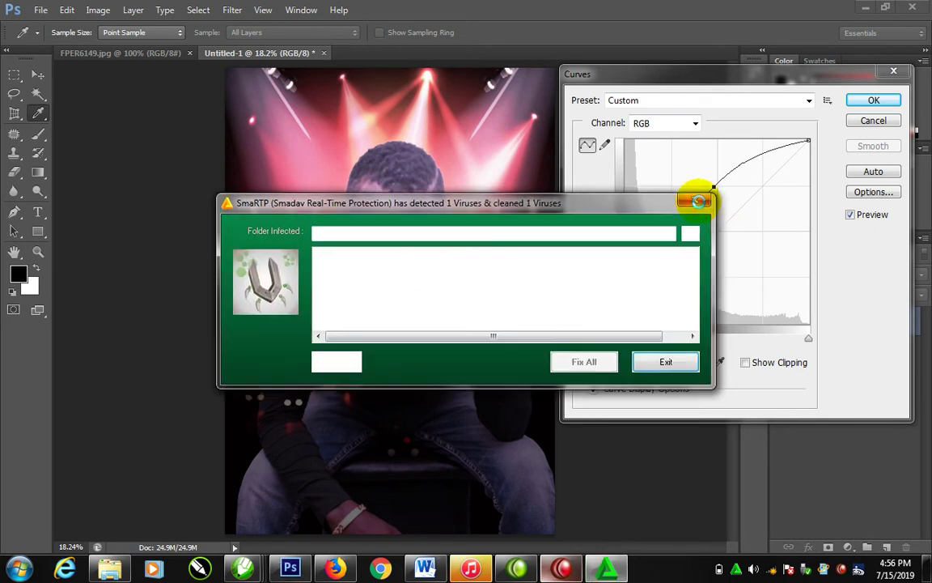
{"action": "left_click", "coordinate": [694, 199]}
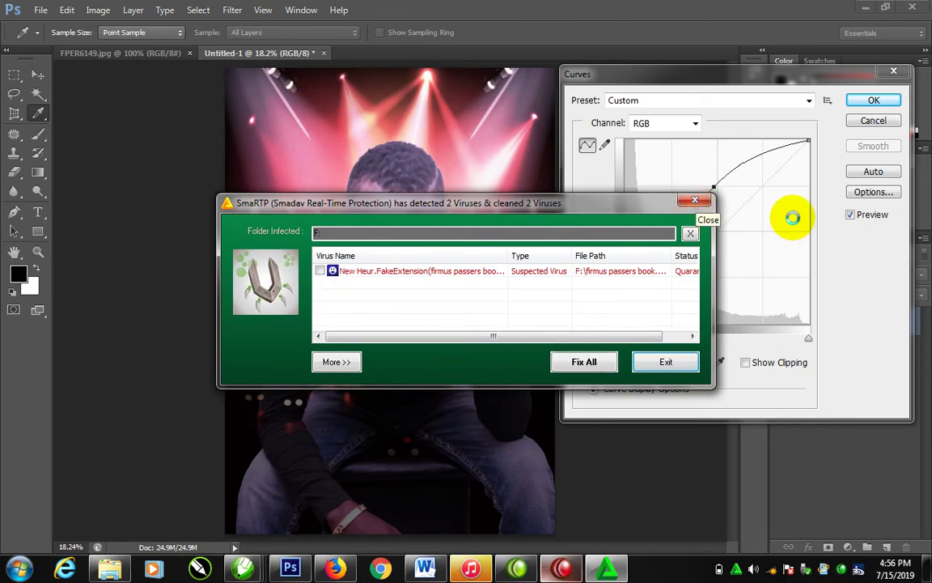
{"action": "left_click_drag", "start_coordinate": [673, 233], "coordinate": [681, 247]}
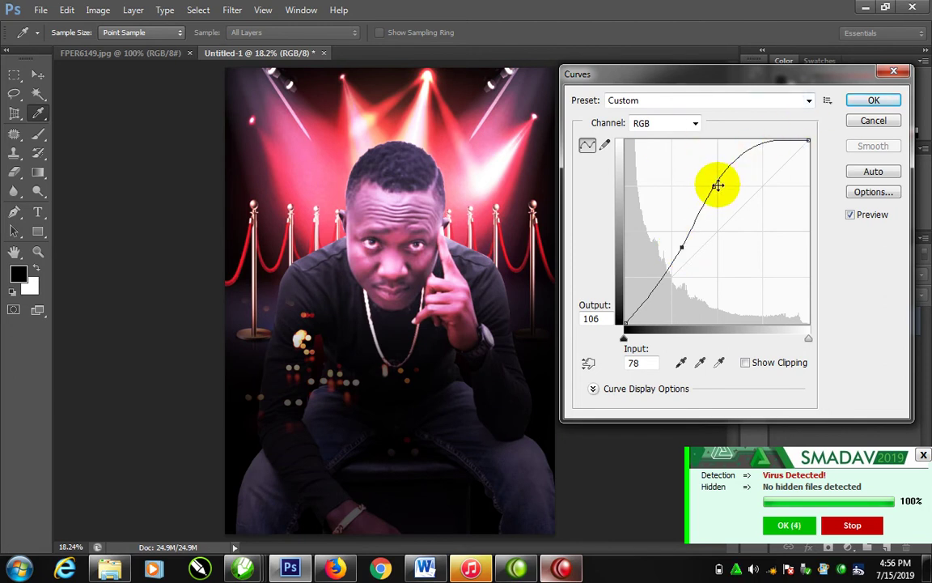
{"action": "left_click_drag", "start_coordinate": [715, 188], "coordinate": [722, 200]}
{"action": "mouse_move", "coordinate": [685, 249]}
{"action": "left_mouse_down"}
{"action": "mouse_move", "coordinate": [694, 274]}
{"action": "mouse_move", "coordinate": [688, 266]}
{"action": "left_mouse_up"}
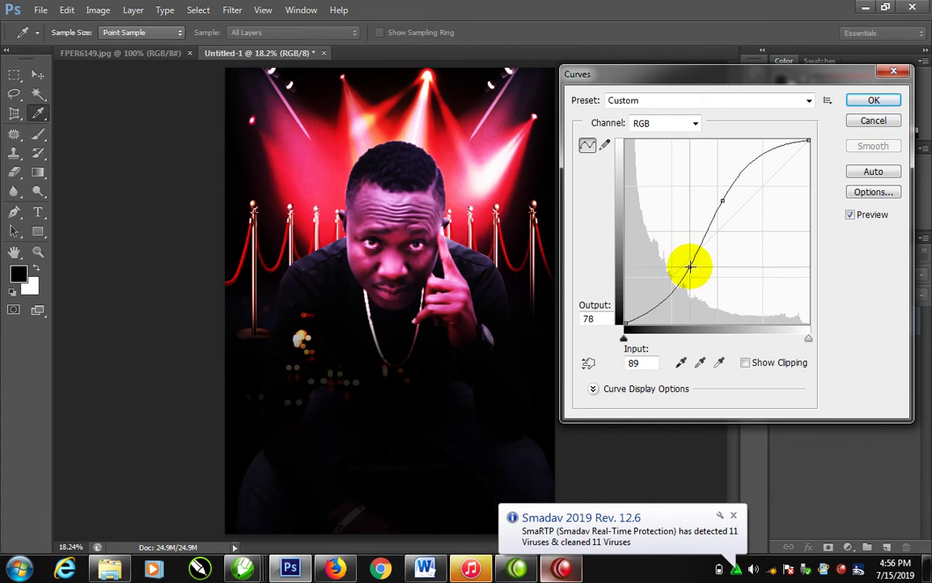
{"action": "left_click", "coordinate": [874, 101]}
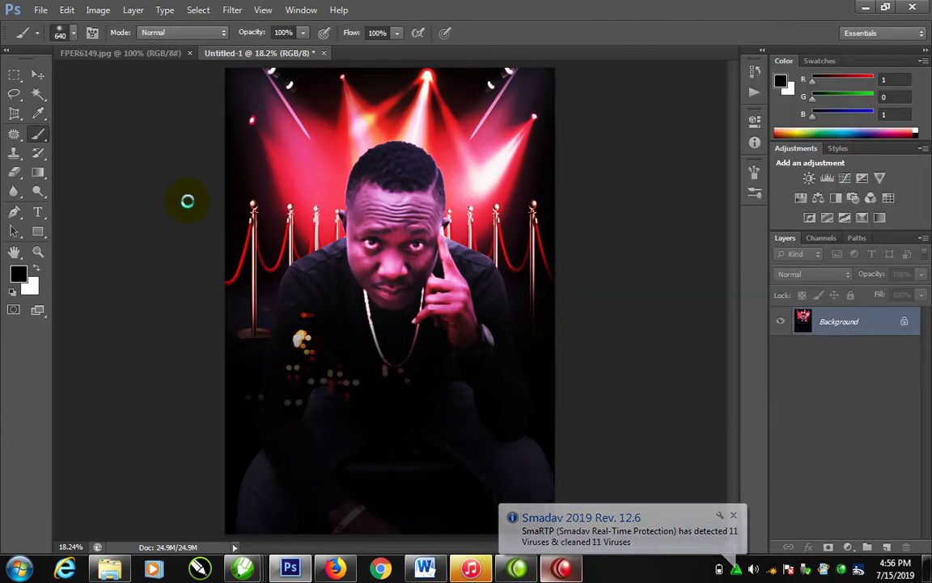
- Apply a Selective Color correction to Reds: Cyan +9%, Magenta −6%
{"action": "left_click", "coordinate": [94, 11]}
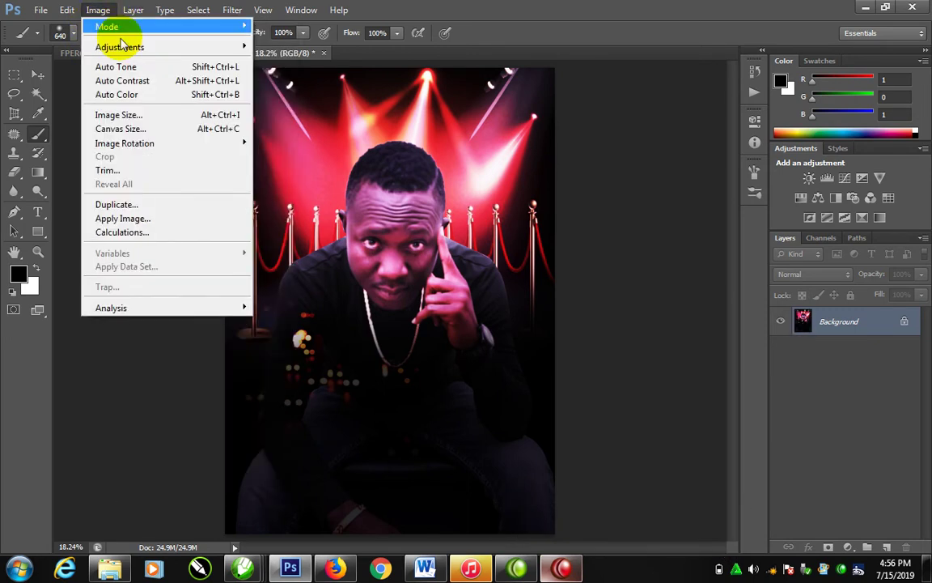
{"action": "mouse_move", "coordinate": [120, 47]}
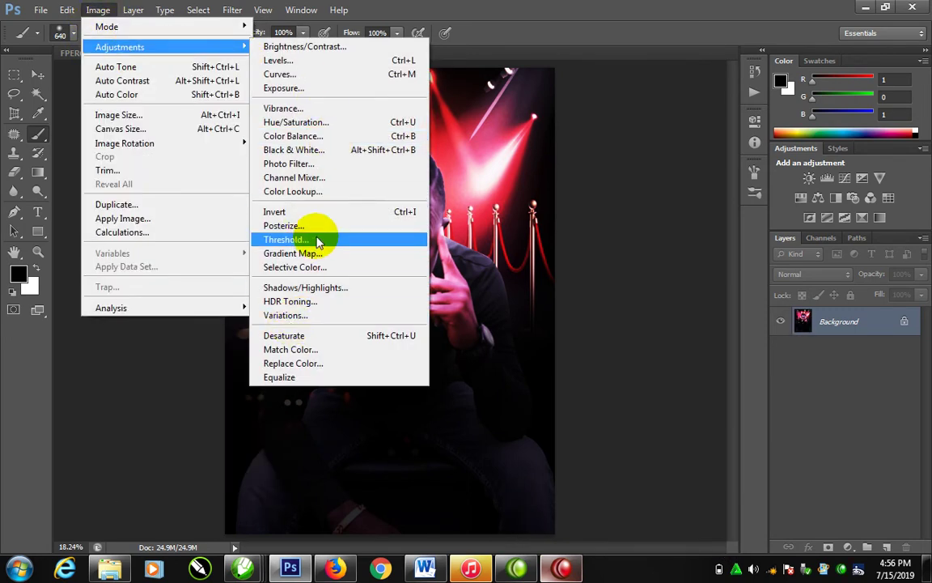
{"action": "left_click", "coordinate": [306, 267]}
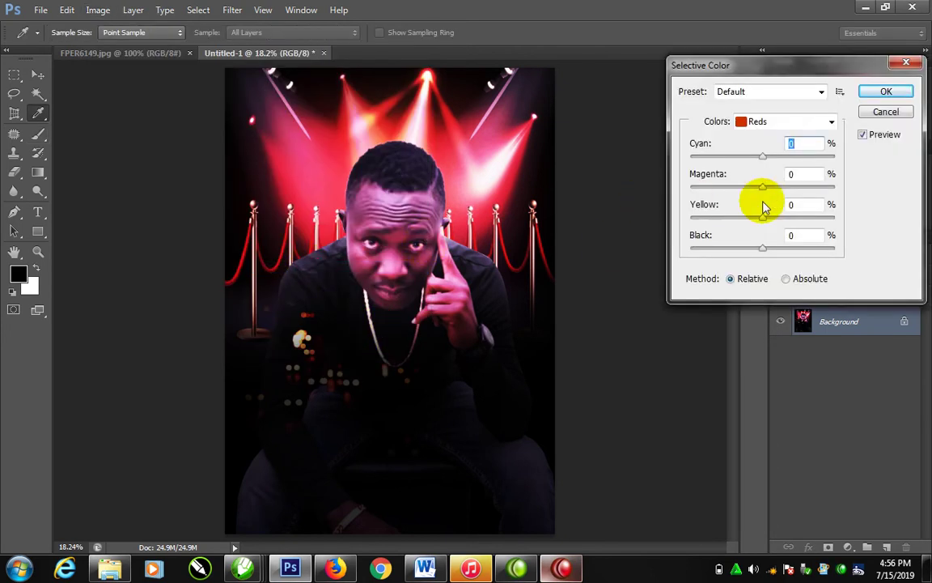
{"action": "mouse_move", "coordinate": [763, 187]}
{"action": "left_mouse_down"}
{"action": "mouse_move", "coordinate": [793, 201]}
{"action": "mouse_move", "coordinate": [745, 204]}
{"action": "mouse_move", "coordinate": [806, 168]}
{"action": "mouse_move", "coordinate": [718, 176]}
{"action": "mouse_move", "coordinate": [770, 173]}
{"action": "left_mouse_up"}
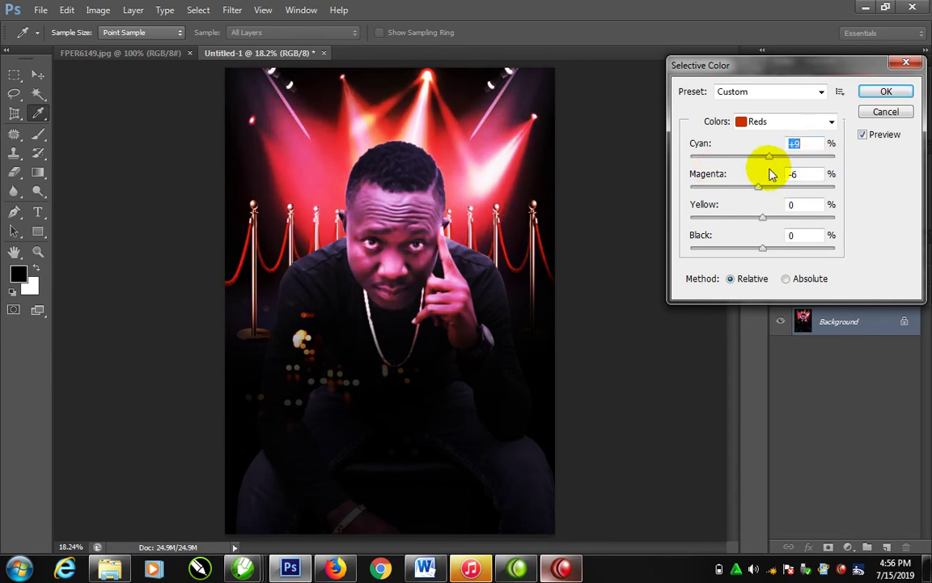
{"action": "left_click", "coordinate": [865, 94]}
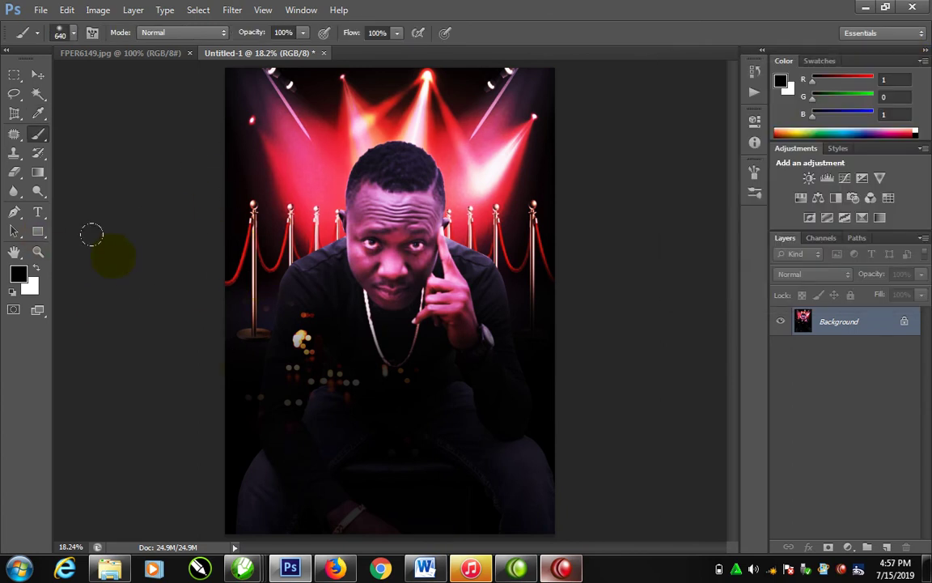
- Save the image to the Desktop as Untitled-1.jpg, JPEG quality 9 High, progressive
{"action": "key", "text": "ctrl+s"}
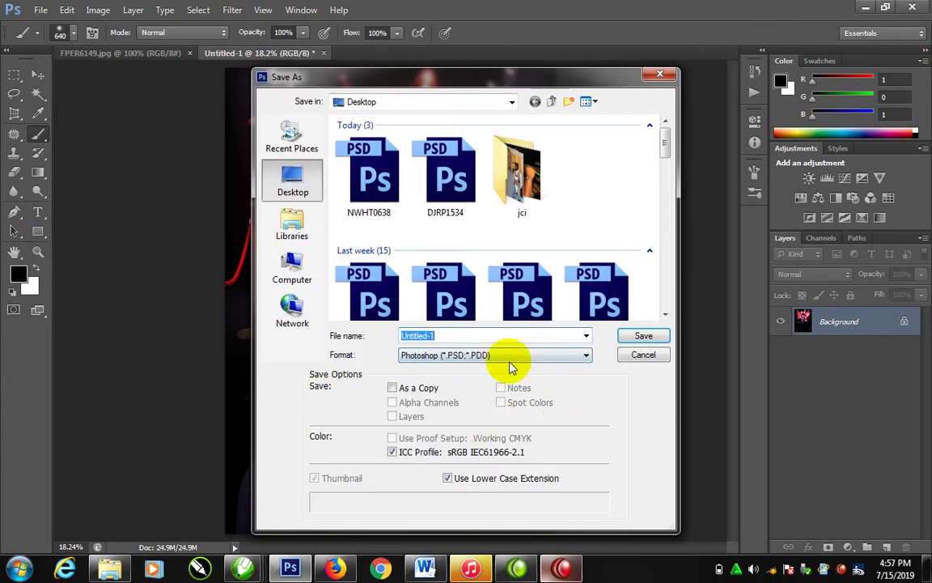
{"action": "left_click", "coordinate": [587, 357]}
{"action": "key", "text": "j"}
{"action": "key", "text": "Return"}
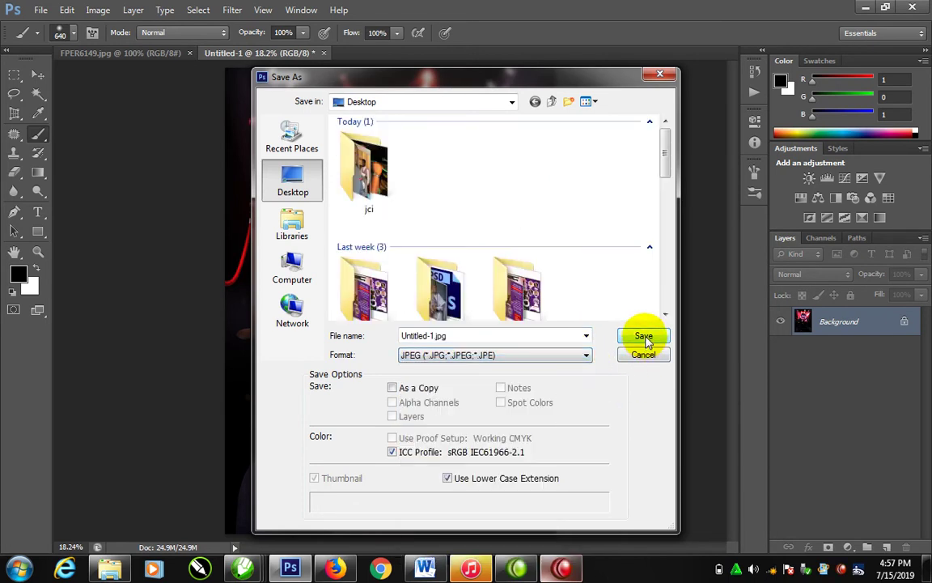
{"action": "left_click", "coordinate": [645, 338]}
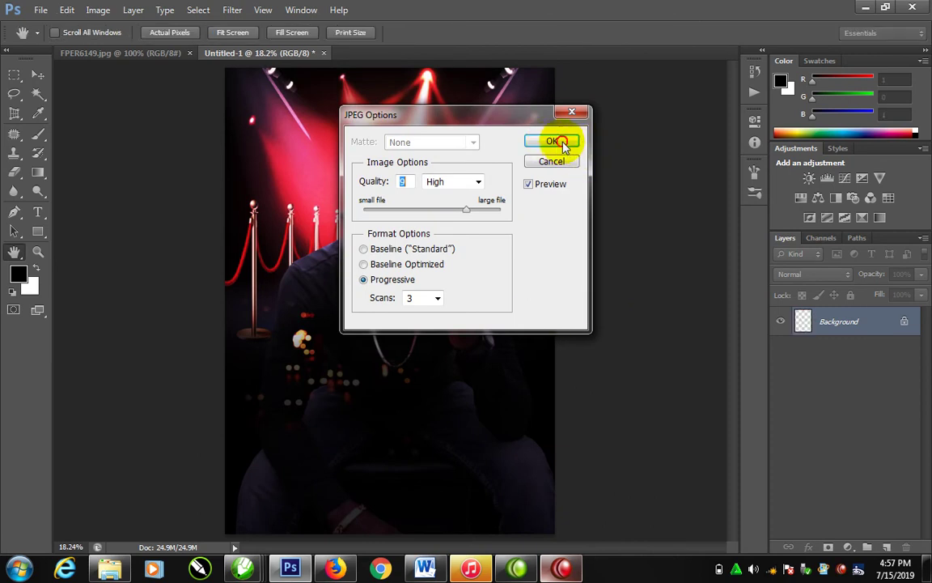
{"action": "left_click", "coordinate": [552, 141]}
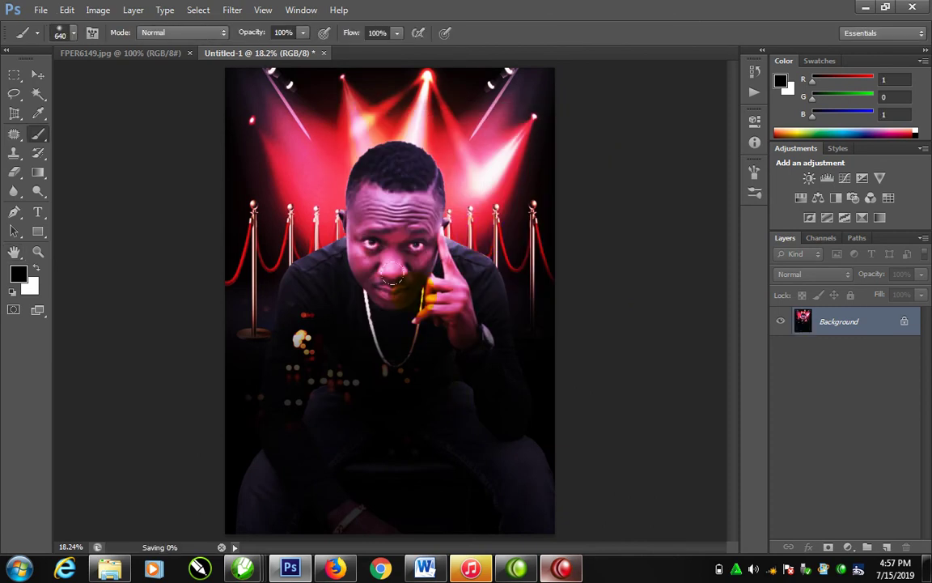